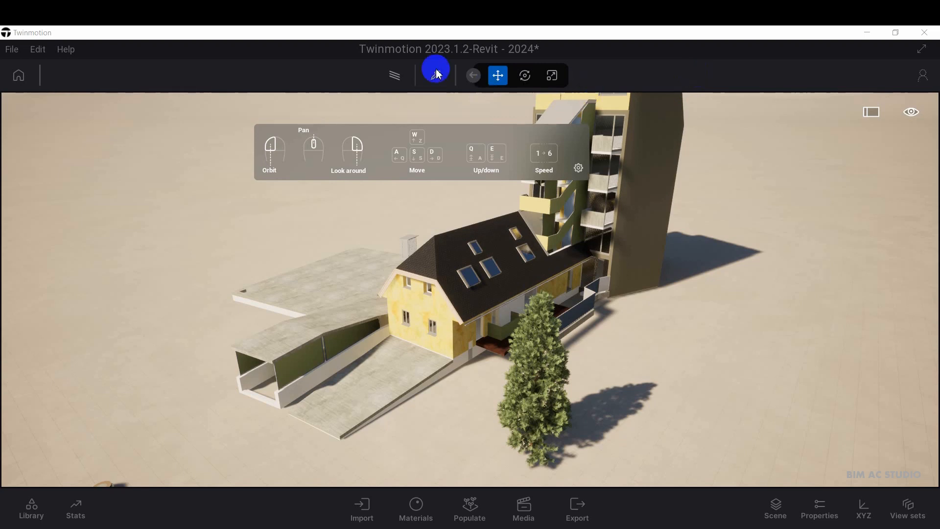
- Open the English Twinmotion shortcuts sheet and enlarge its window so the whole page is shown
{"action": "left_click", "coordinate": [65, 50]}
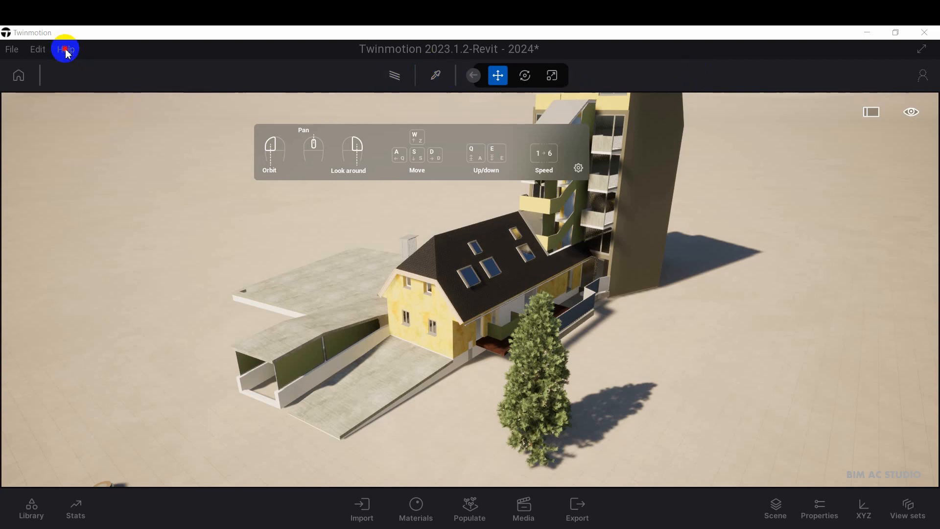
{"action": "mouse_move", "coordinate": [95, 153]}
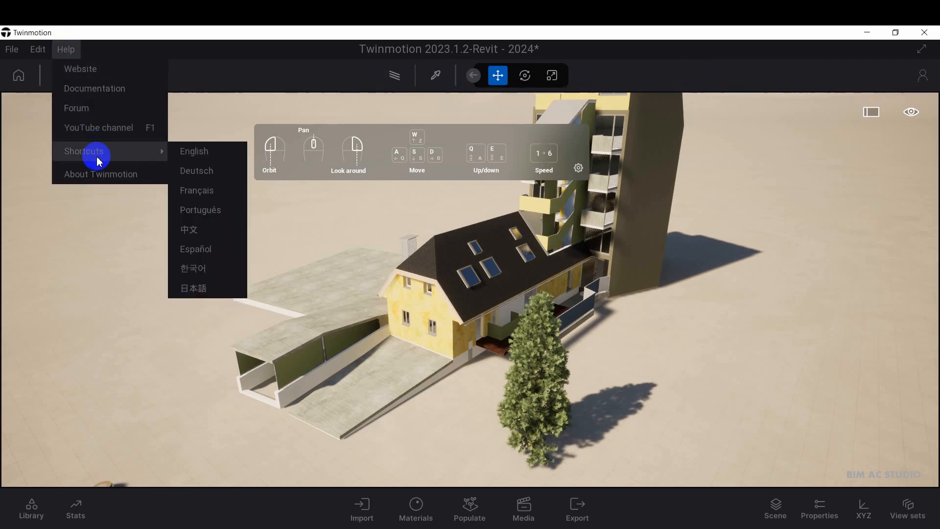
{"action": "left_click", "coordinate": [201, 153]}
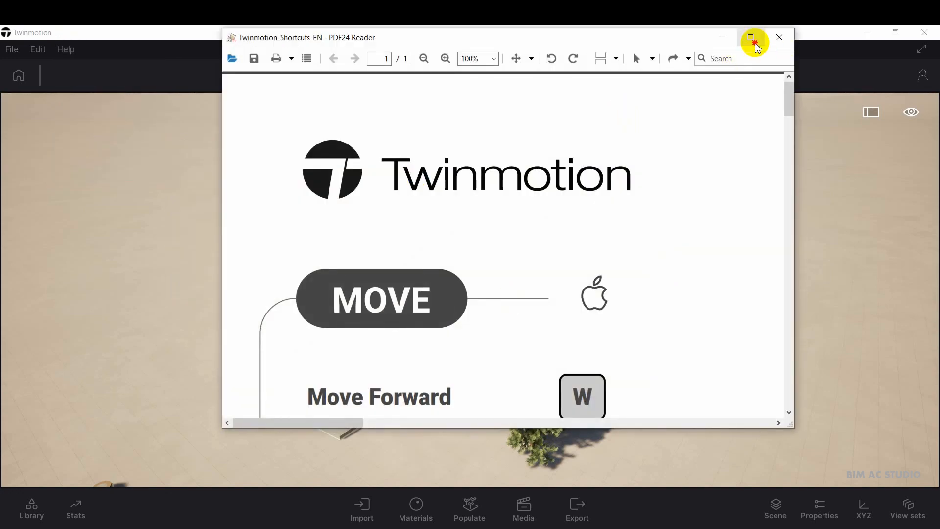
{"action": "left_click", "coordinate": [752, 37]}
{"action": "left_click", "coordinate": [295, 52]}
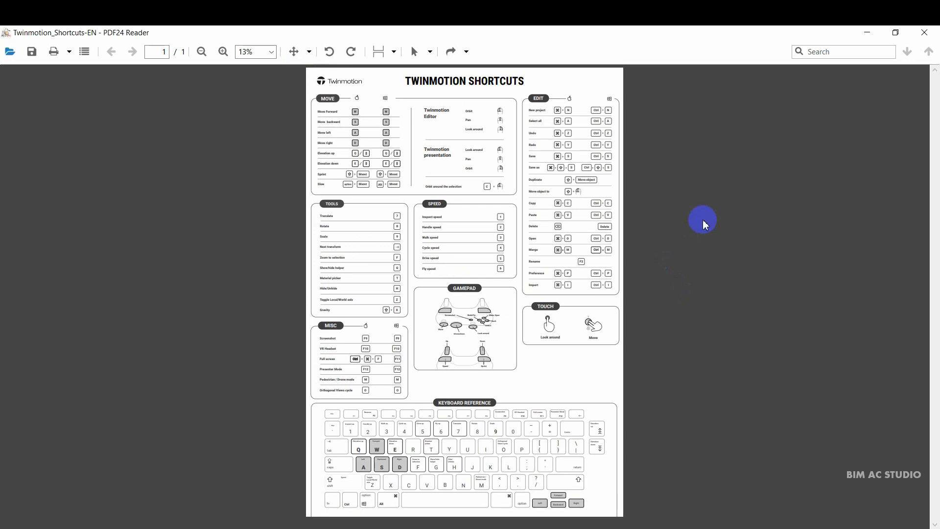
- Arrange Twinmotion and the shortcuts PDF side by side, giving Twinmotion the wider share and showing the PDF's Move section readably
{"action": "key", "text": "super+Right"}
{"action": "left_click", "coordinate": [291, 240]}
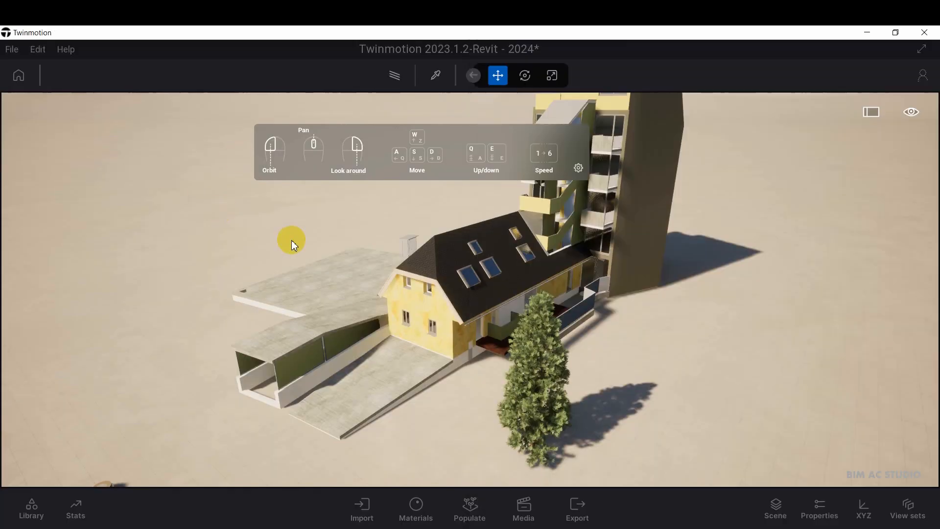
{"action": "key", "text": "super+Left"}
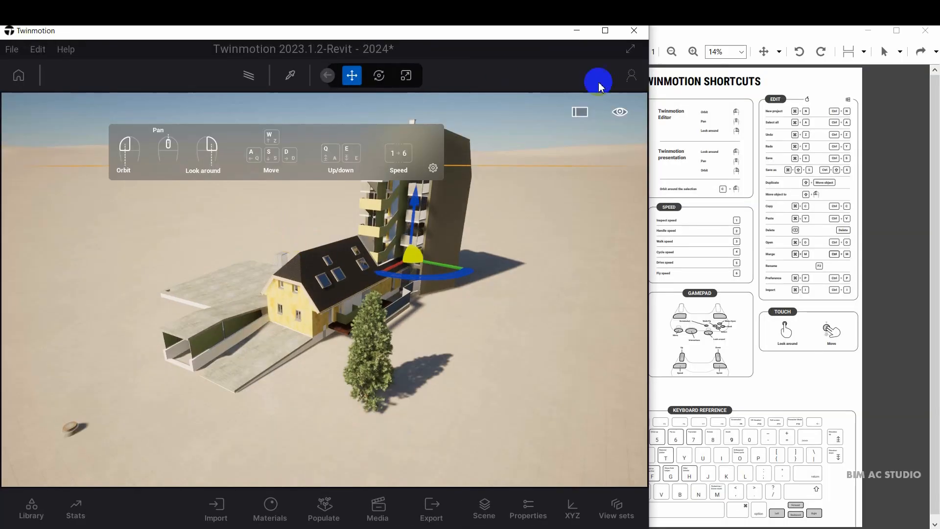
{"action": "left_click", "coordinate": [910, 156]}
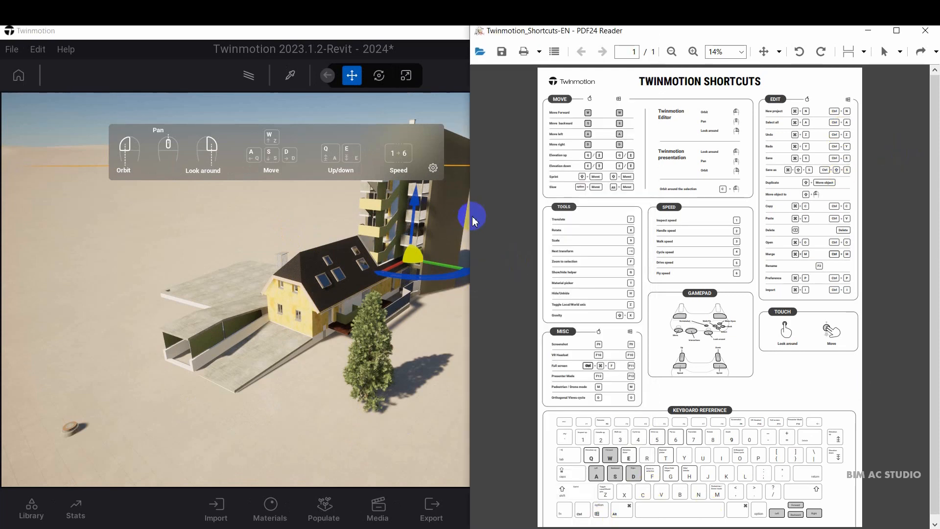
{"action": "left_click_drag", "start_coordinate": [471, 217], "coordinate": [630, 217]}
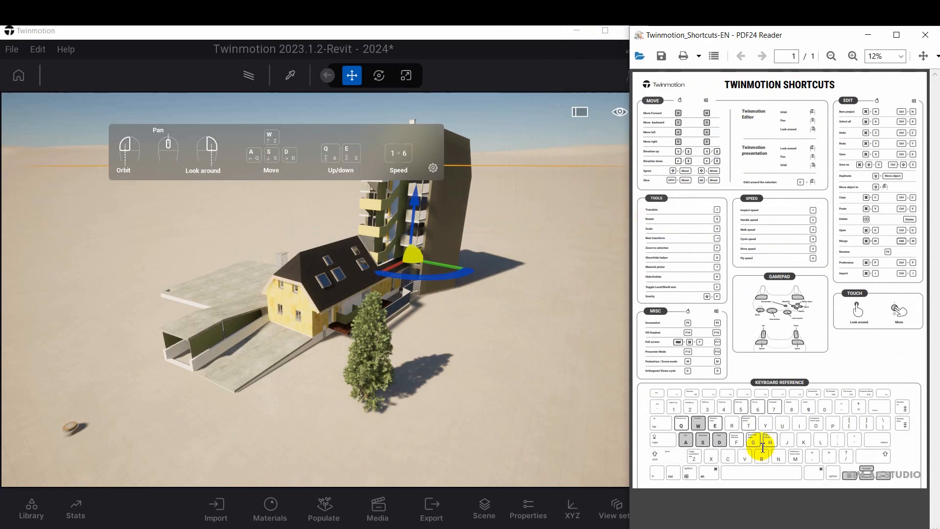
{"action": "scroll", "coordinate": [705, 185], "scroll_direction": "up", "scroll_amount": 3, "text": "ctrl"}
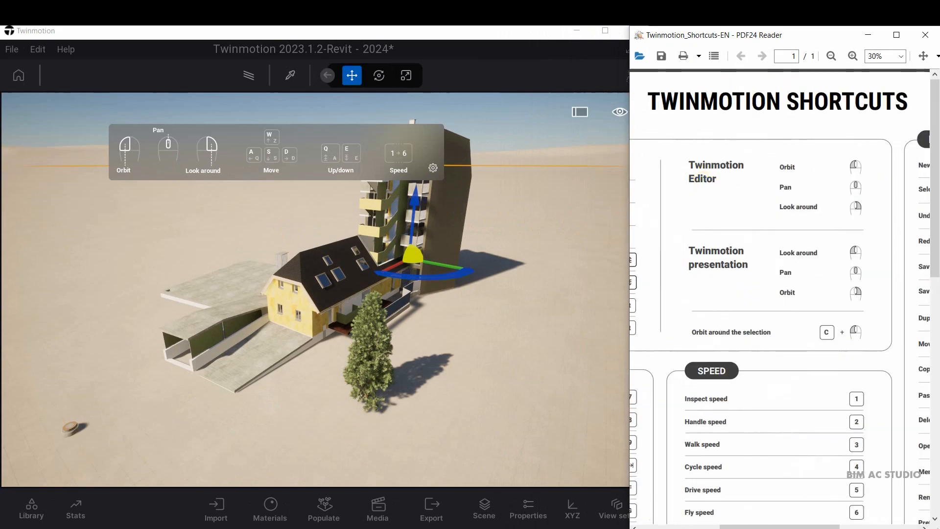
{"action": "left_click_drag", "start_coordinate": [800, 526], "coordinate": [717, 526]}
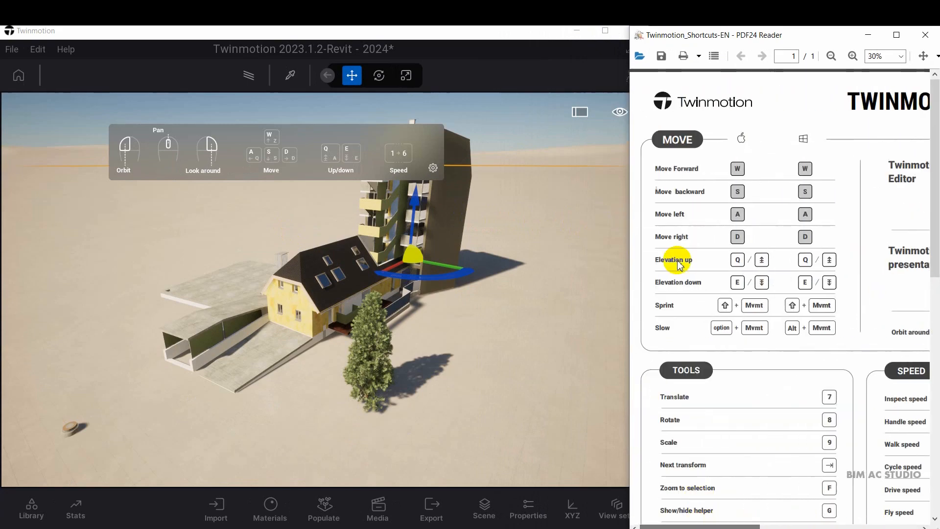
- Fly the Twinmotion camera forward, backward, left and right around the house to try the movement controls
{"action": "left_click", "coordinate": [521, 348]}
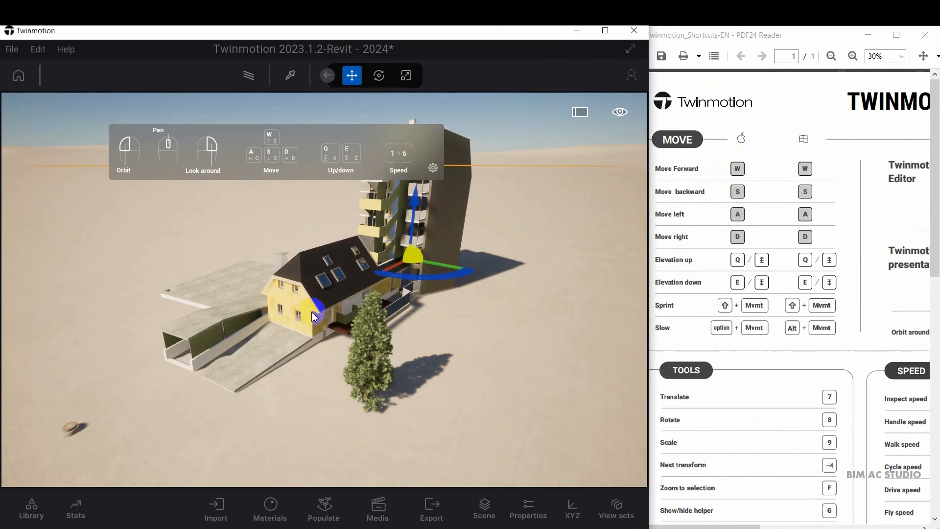
{"action": "key", "text": "w"}
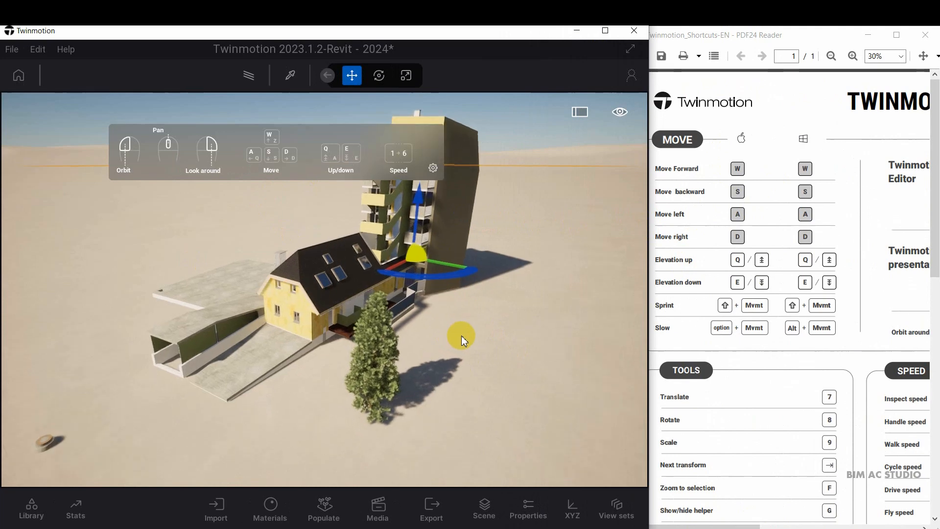
{"action": "key", "text": "w"}
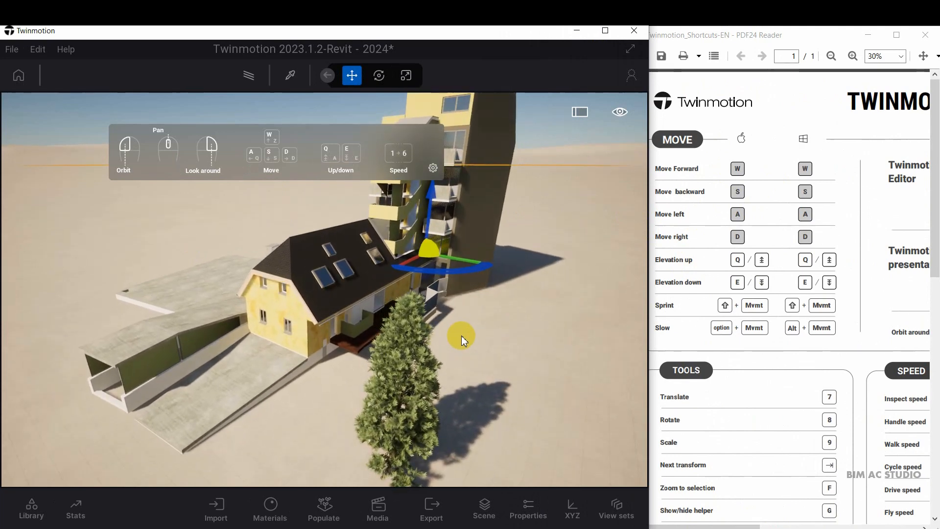
{"action": "key", "text": "s"}
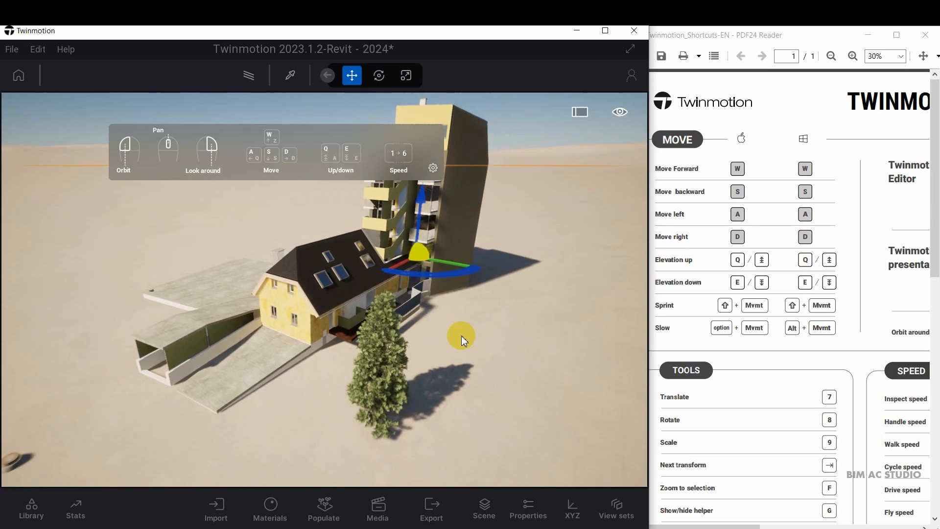
{"action": "key", "text": "s"}
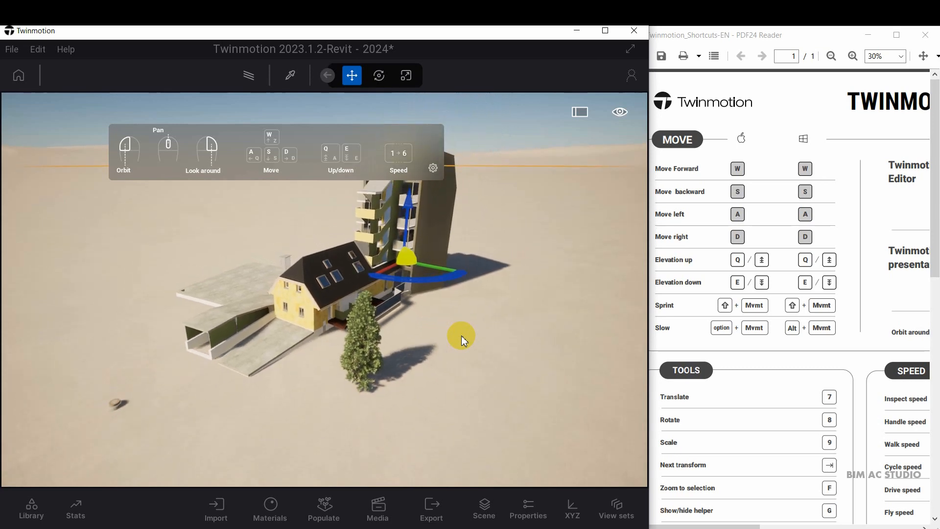
{"action": "key", "text": "a"}
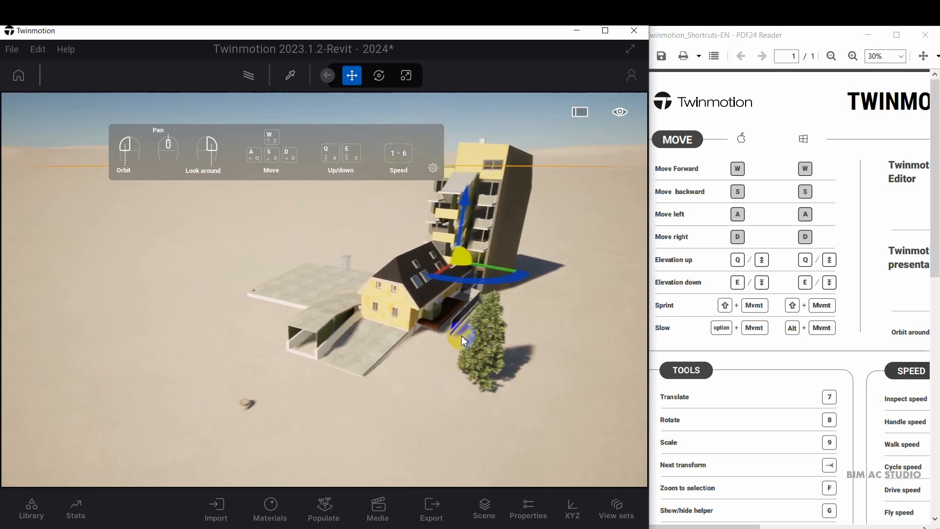
{"action": "key", "text": "a"}
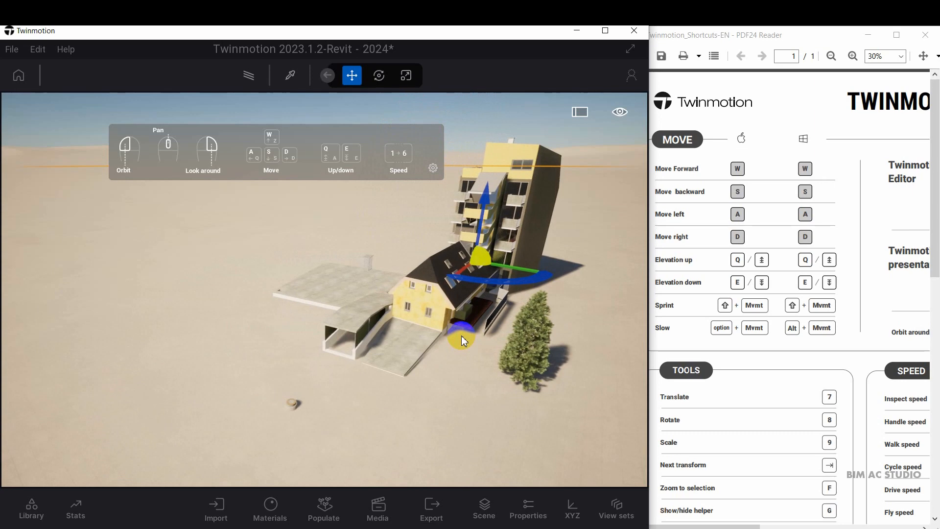
{"action": "key", "text": "d"}
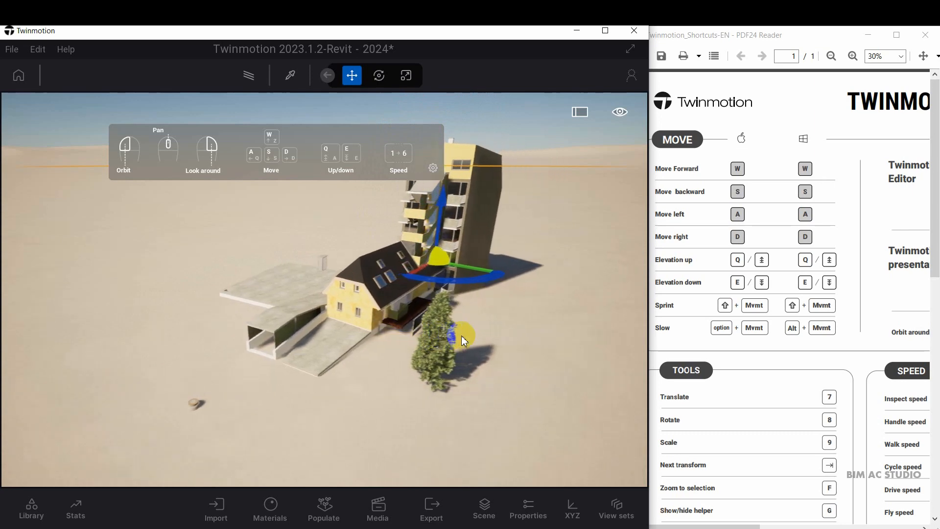
{"action": "key", "text": "d"}
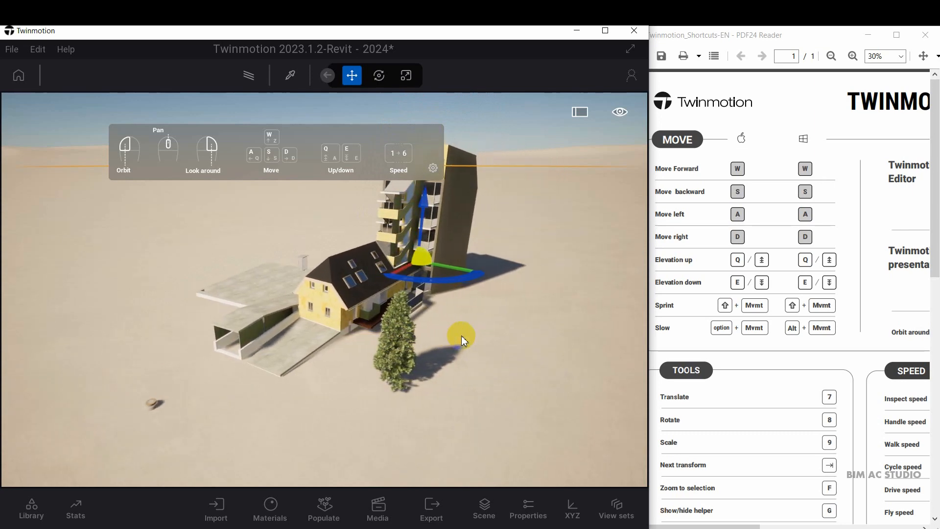
- Raise the camera above the buildings and lower it to try the elevation controls
{"action": "key", "text": "w"}
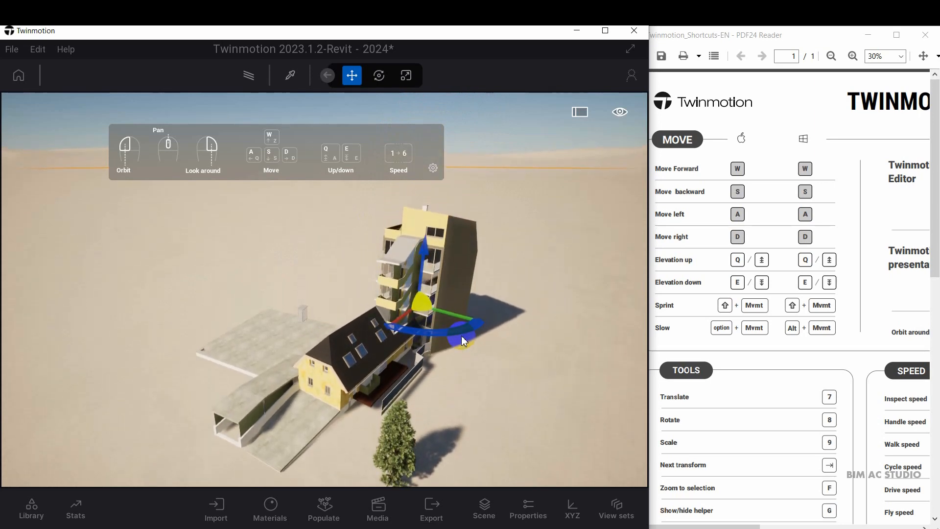
{"action": "key", "text": "e"}
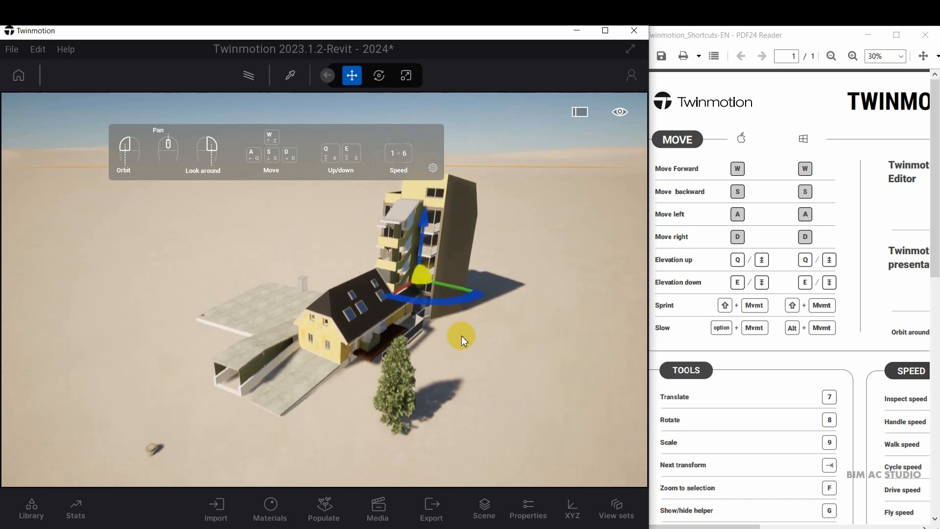
{"action": "key", "text": "e"}
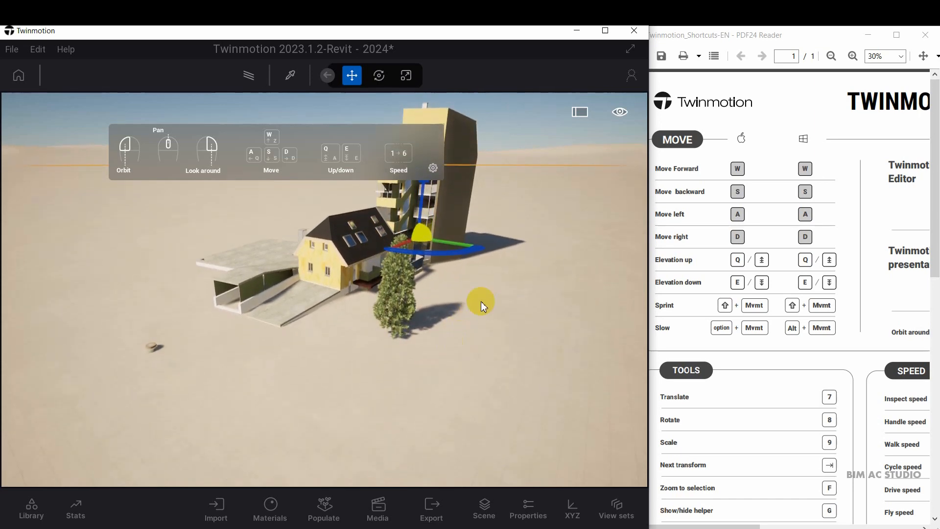
- Bring up the Tools section of the shortcuts PDF and use Translate to move the tree across the ground, away from the house
{"action": "scroll", "coordinate": [804, 336], "scroll_direction": "down", "scroll_amount": 3}
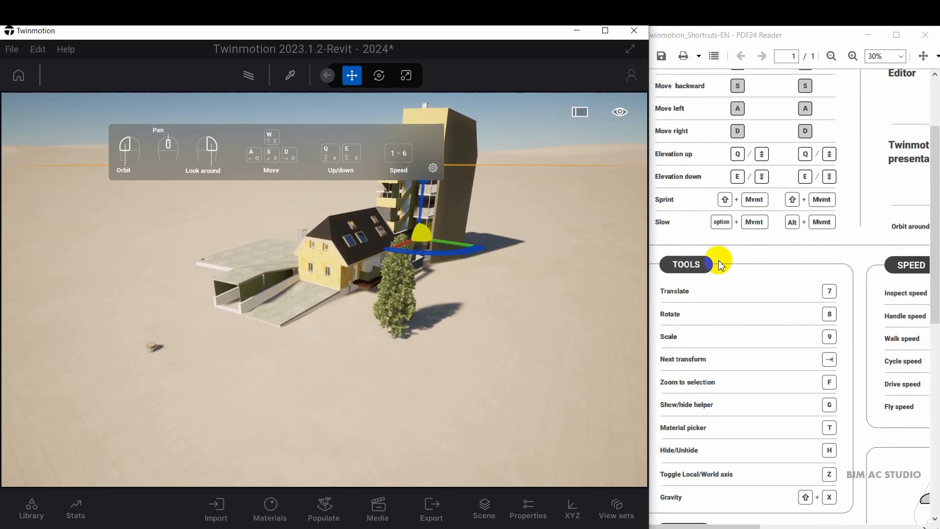
{"action": "scroll", "coordinate": [728, 258], "scroll_direction": "down", "scroll_amount": 1}
{"action": "scroll", "coordinate": [741, 248], "scroll_direction": "down", "scroll_amount": 1}
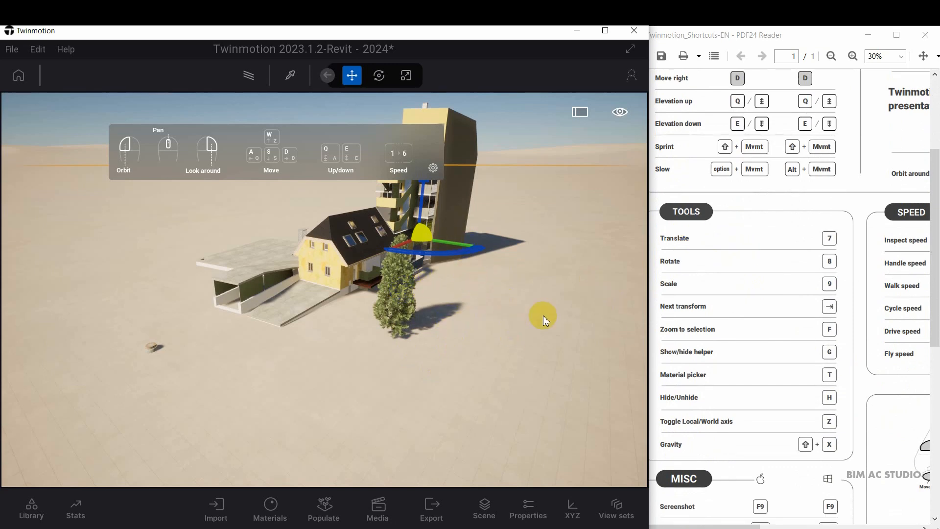
{"action": "left_click", "coordinate": [504, 116]}
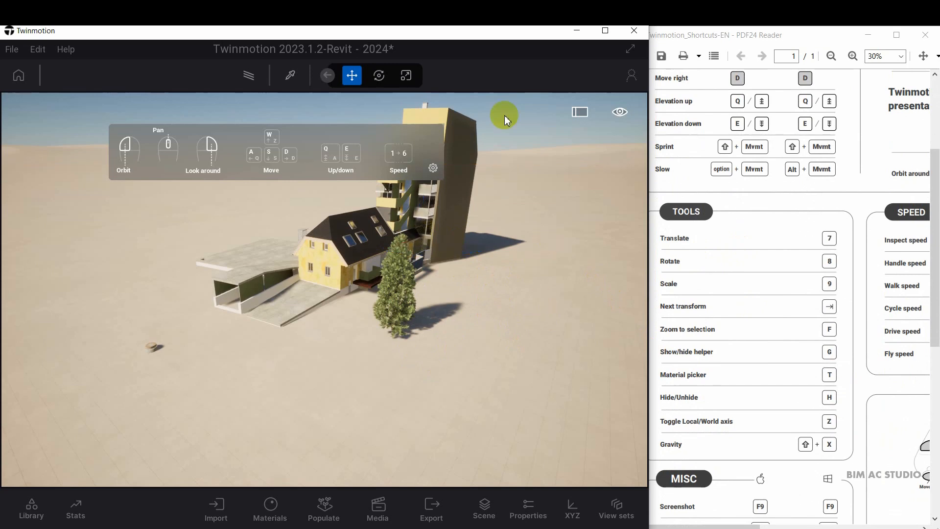
{"action": "left_click", "coordinate": [379, 75]}
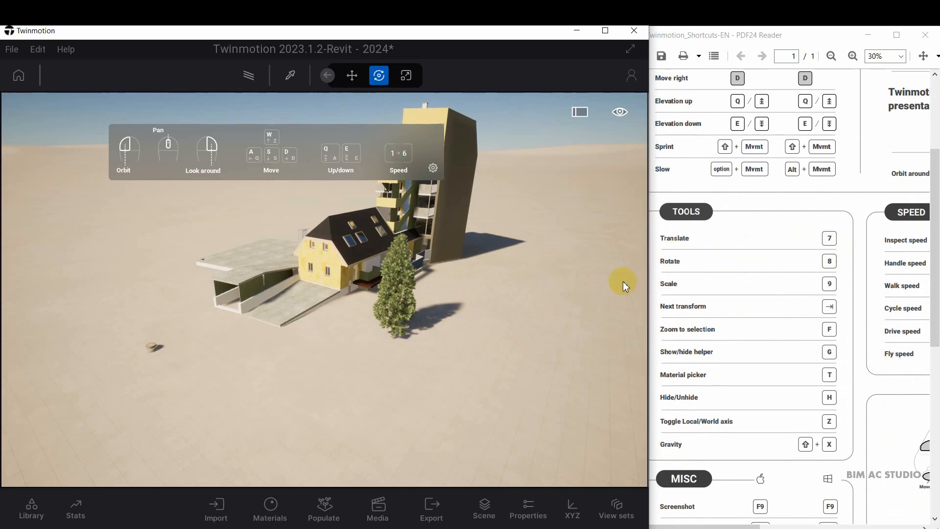
{"action": "key", "text": "7"}
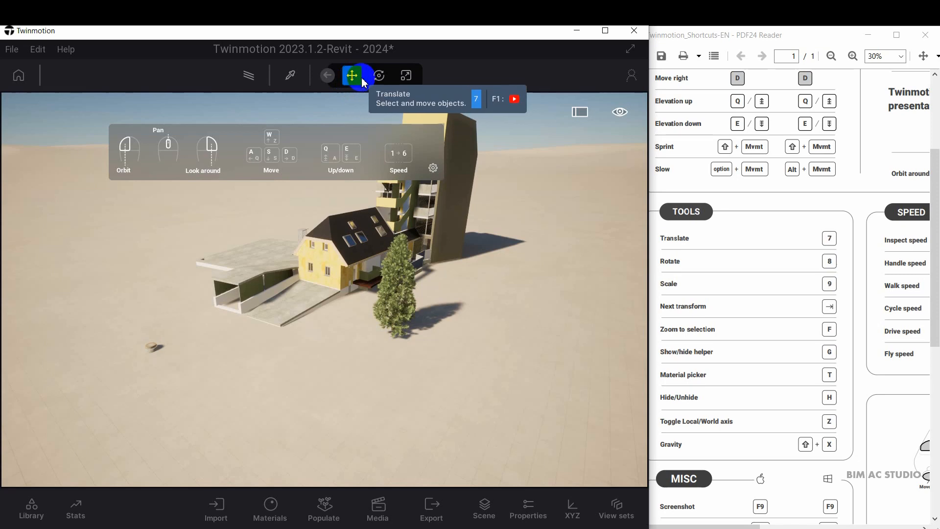
{"action": "left_click", "coordinate": [403, 298]}
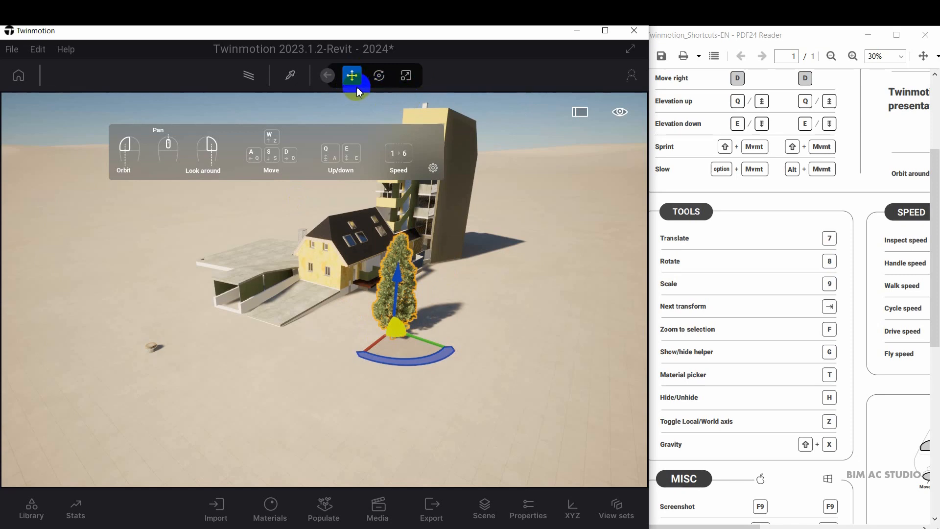
{"action": "left_click_drag", "start_coordinate": [395, 329], "coordinate": [413, 363]}
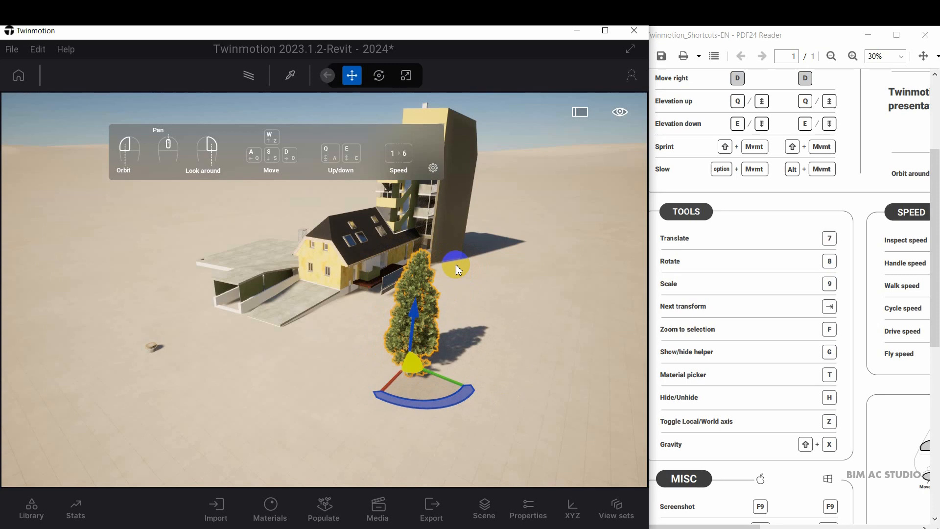
- Rotate the tree slightly about its vertical axis and deselect it
{"action": "key", "text": "8"}
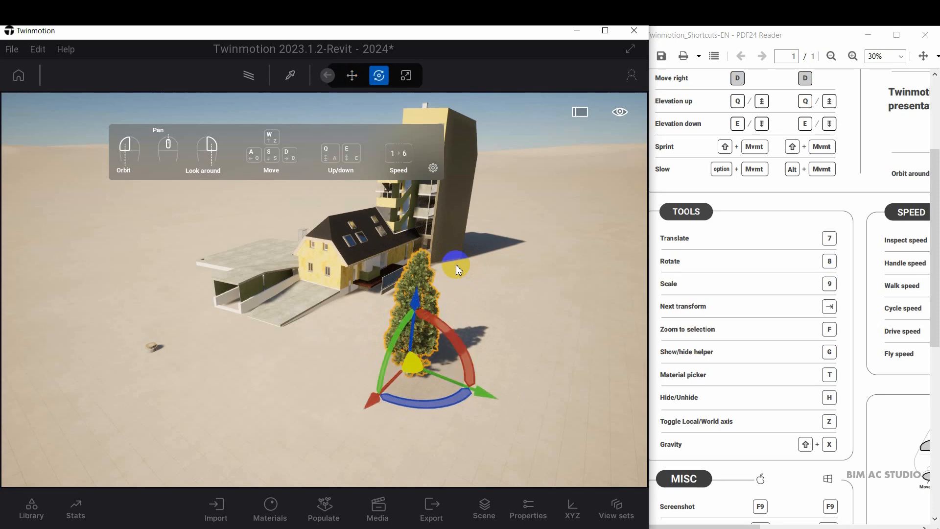
{"action": "mouse_move", "coordinate": [425, 397]}
{"action": "left_mouse_down"}
{"action": "mouse_move", "coordinate": [430, 404]}
{"action": "mouse_move", "coordinate": [390, 404]}
{"action": "mouse_move", "coordinate": [436, 401]}
{"action": "mouse_move", "coordinate": [418, 406]}
{"action": "left_mouse_up"}
{"action": "left_click", "coordinate": [434, 327]}
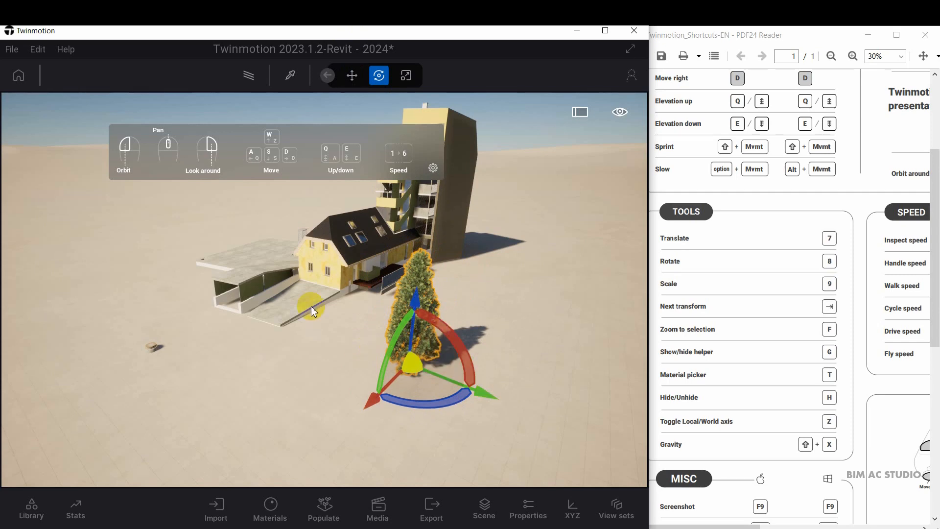
{"action": "left_click", "coordinate": [501, 267]}
- Scale the tree along its vertical axis to make it slightly shorter
{"action": "key", "text": "9"}
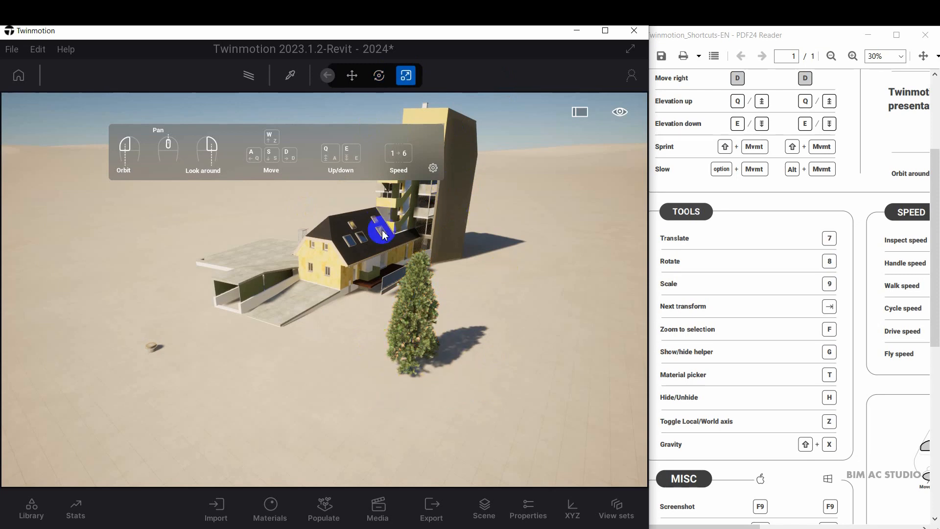
{"action": "left_click", "coordinate": [415, 321]}
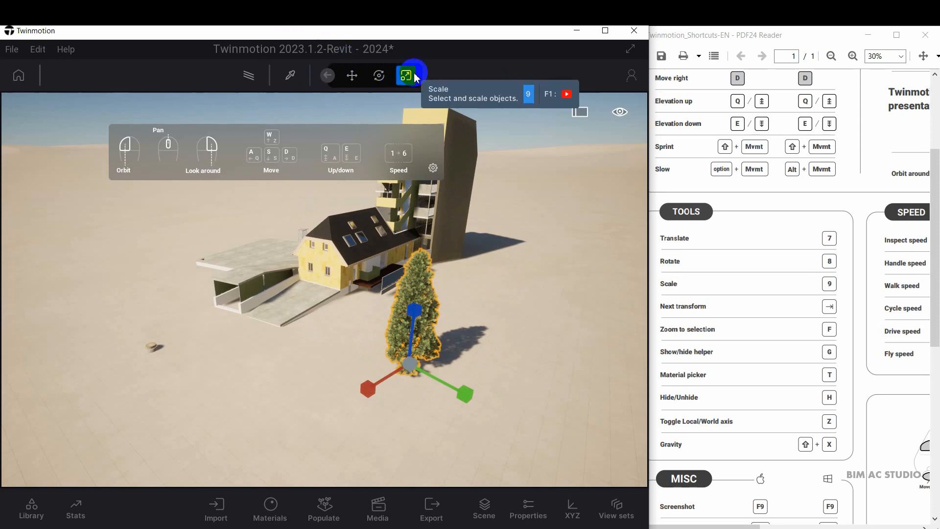
{"action": "mouse_move", "coordinate": [417, 307]}
{"action": "left_mouse_down"}
{"action": "mouse_move", "coordinate": [415, 326]}
{"action": "mouse_move", "coordinate": [427, 317]}
{"action": "left_mouse_up"}
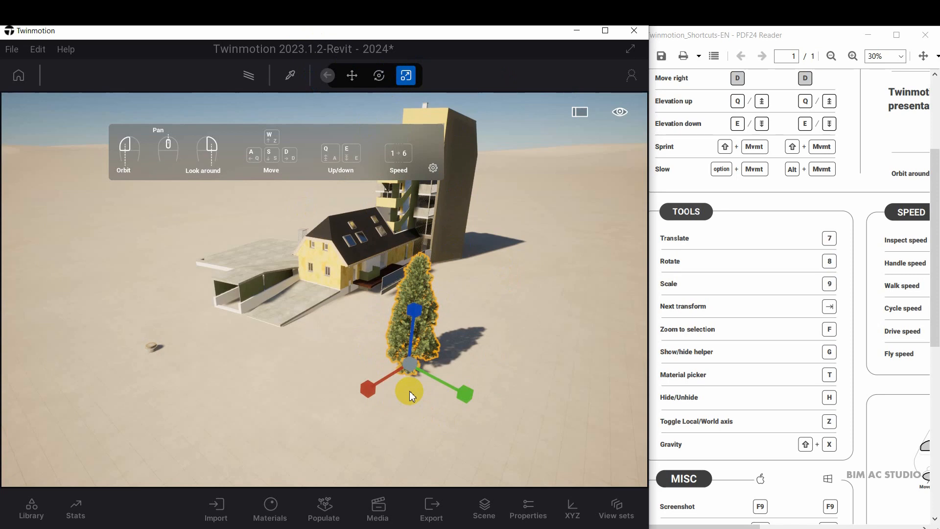
{"action": "left_click", "coordinate": [507, 323]}
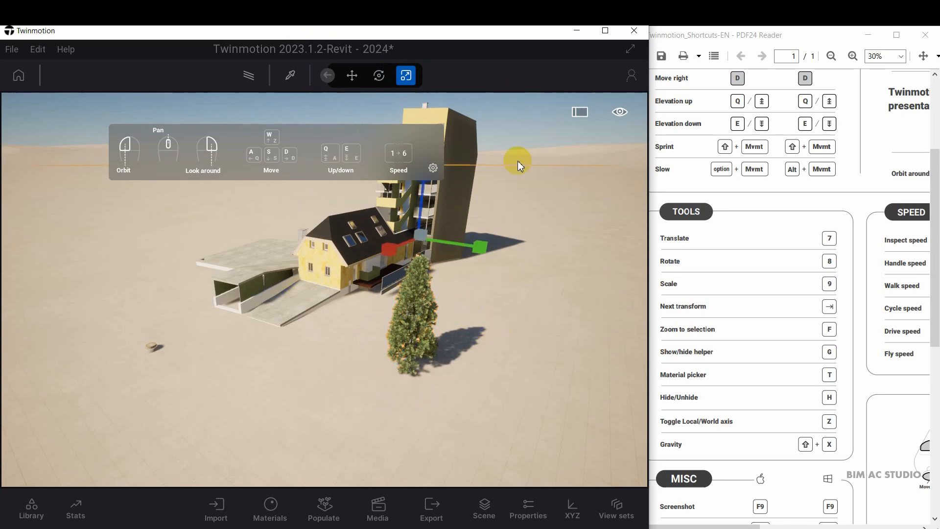
- Deselect the tree, select the upper window on the house's gable wall and zoom to the selection
{"action": "left_click", "coordinate": [515, 121]}
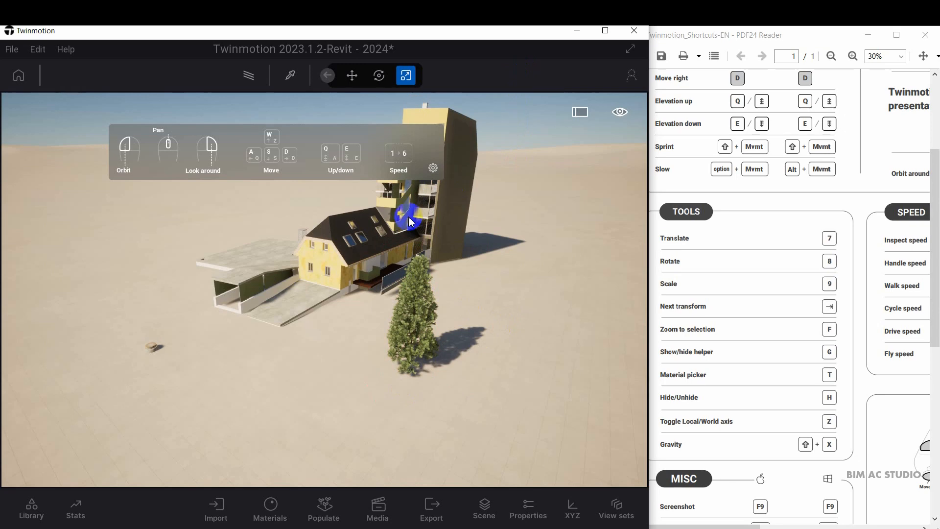
{"action": "left_click", "coordinate": [326, 250]}
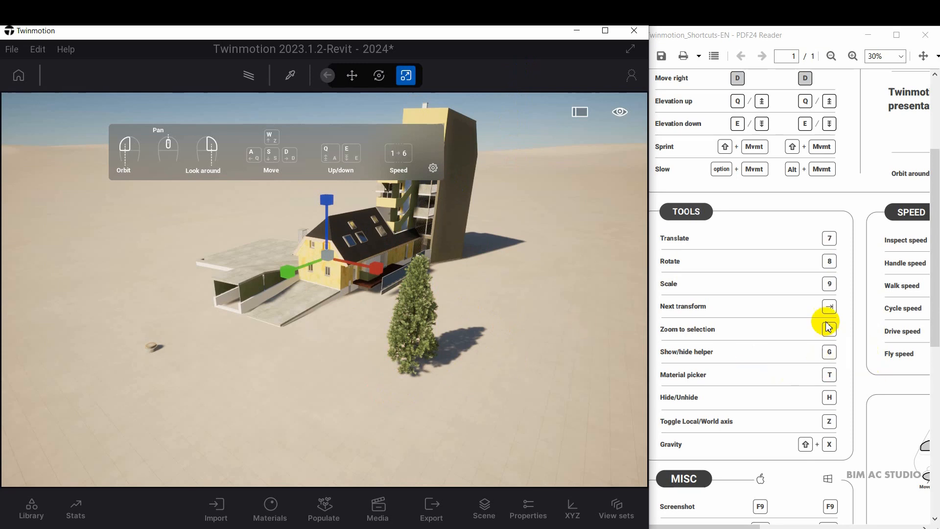
{"action": "key", "text": "f"}
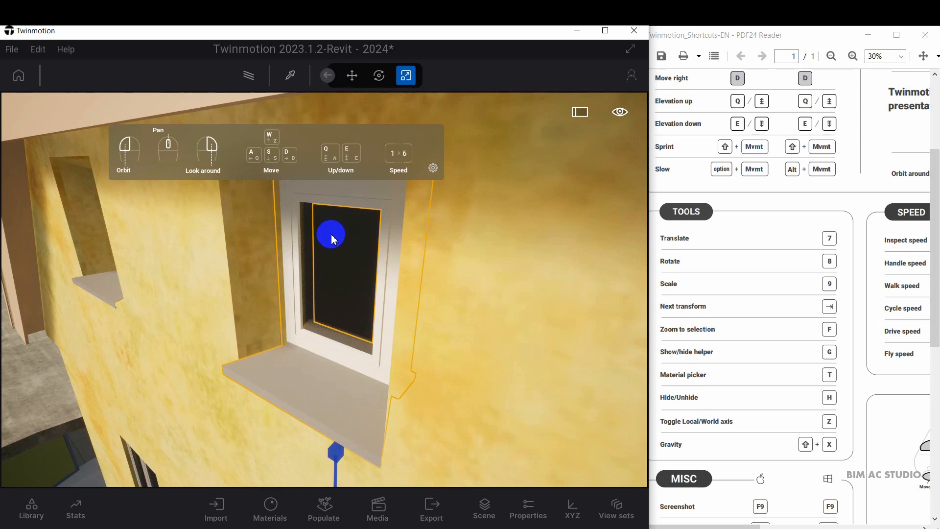
{"action": "scroll", "coordinate": [331, 236], "scroll_direction": "down", "scroll_amount": 5}
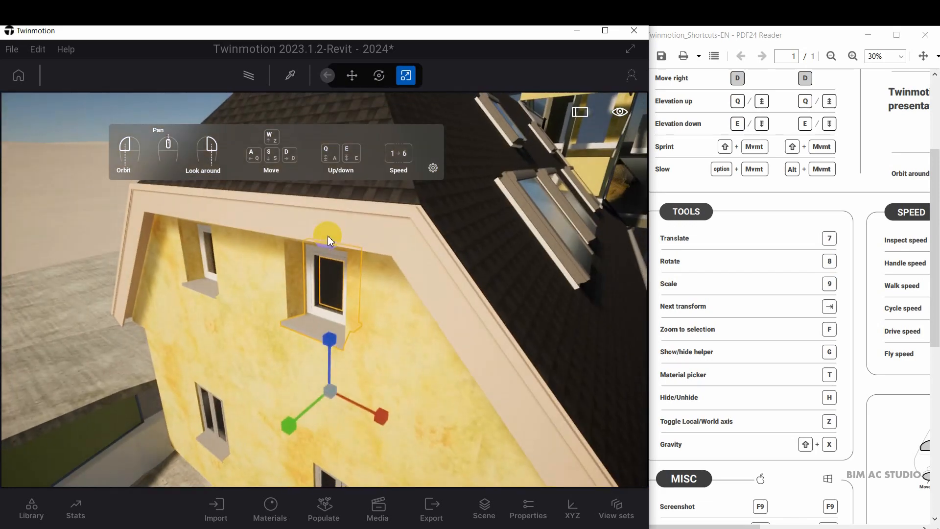
{"action": "scroll", "coordinate": [331, 236], "scroll_direction": "up", "scroll_amount": 1}
- Use the Material picker on the house to bring up the yellow gable wall's plaster material properties
{"action": "left_click", "coordinate": [327, 77]}
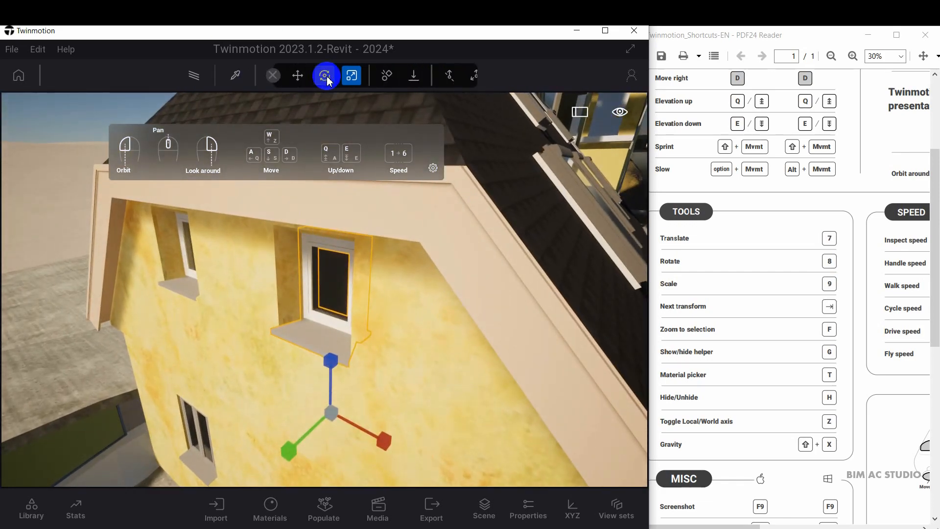
{"action": "left_click", "coordinate": [227, 78]}
{"action": "left_click", "coordinate": [330, 273]}
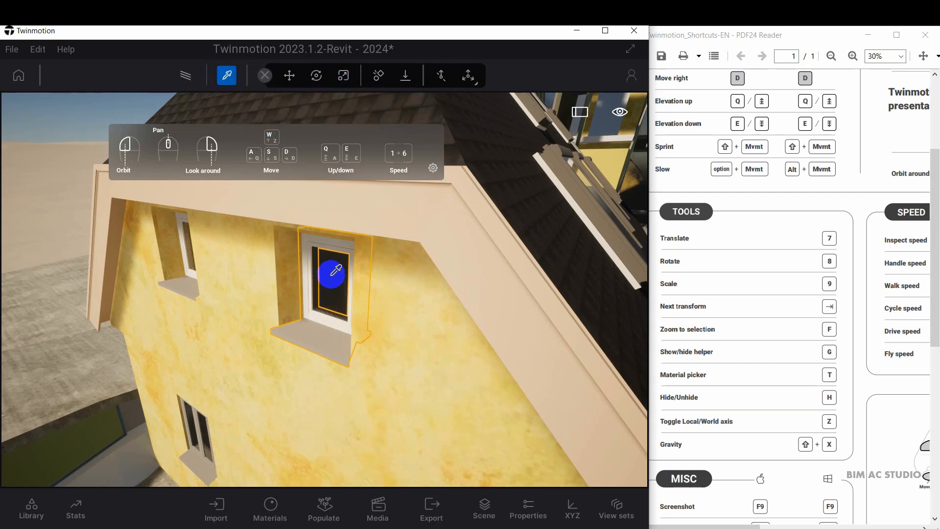
{"action": "left_click", "coordinate": [410, 309]}
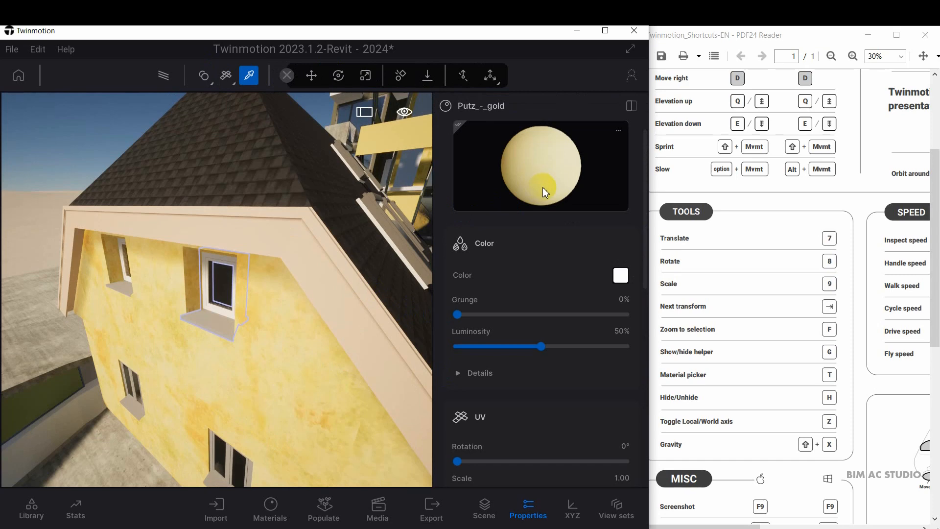
- Set the Putz_-_gold material's color to blue 5556FF and look through its other settings
{"action": "left_click", "coordinate": [622, 275]}
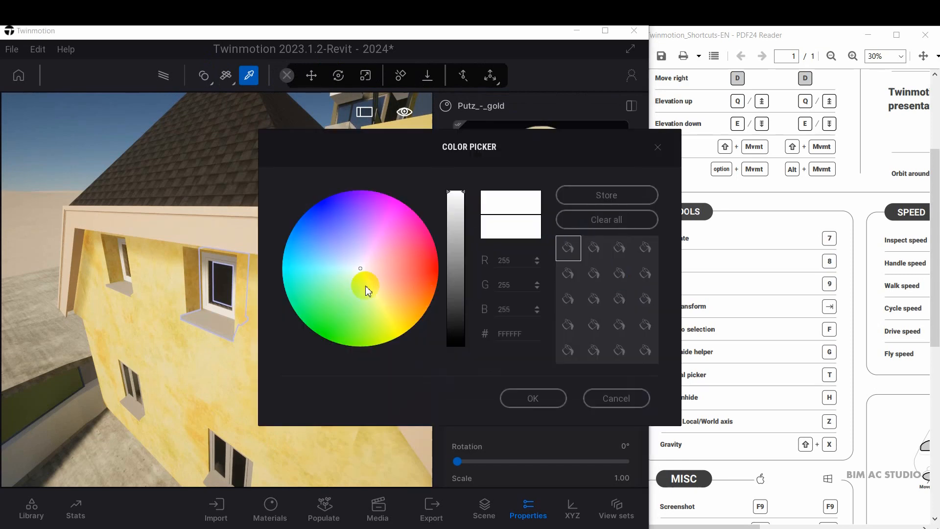
{"action": "left_click_drag", "start_coordinate": [361, 270], "coordinate": [334, 224]}
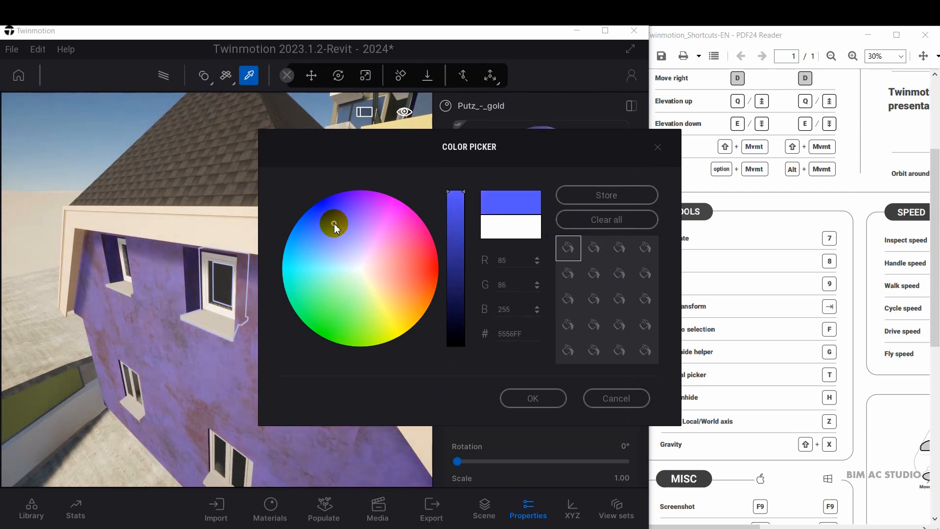
{"action": "left_click", "coordinate": [548, 397]}
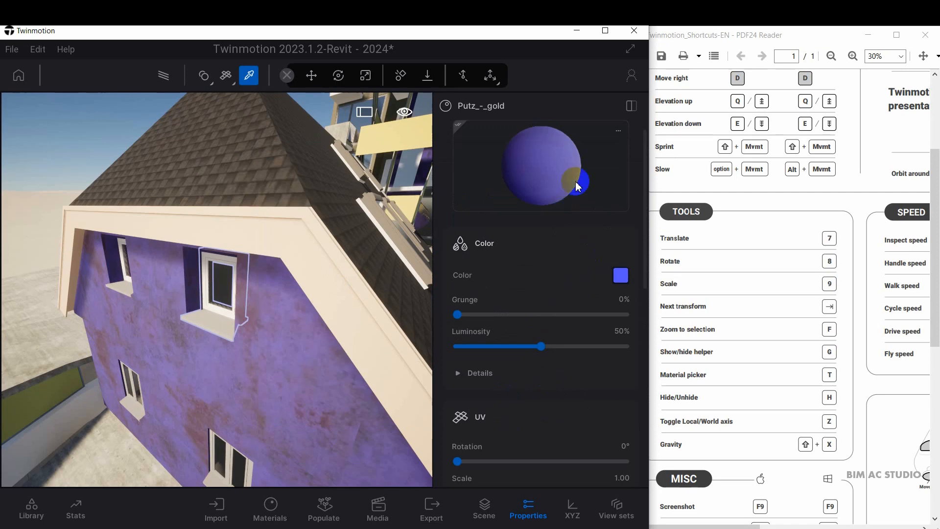
{"action": "scroll", "coordinate": [583, 248], "scroll_direction": "down", "scroll_amount": 3}
{"action": "scroll", "coordinate": [587, 247], "scroll_direction": "down", "scroll_amount": 2}
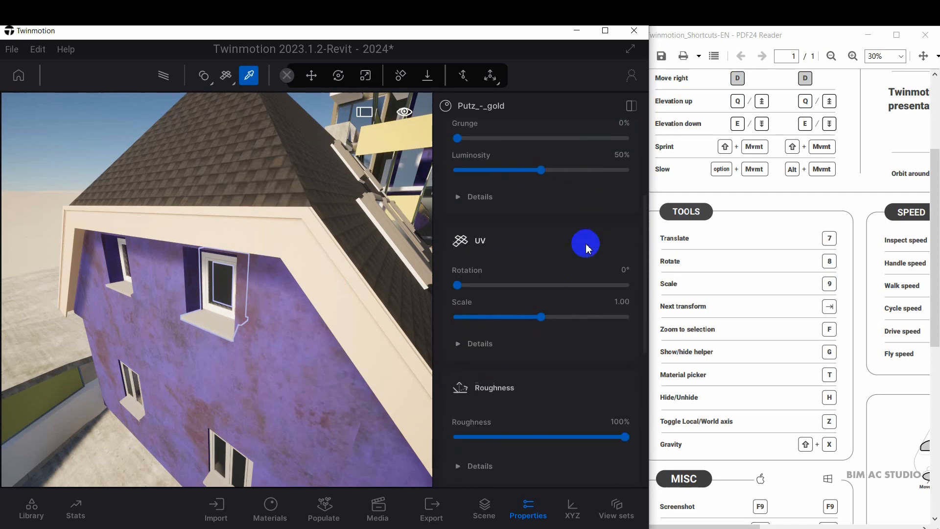
{"action": "scroll", "coordinate": [588, 247], "scroll_direction": "up", "scroll_amount": 4}
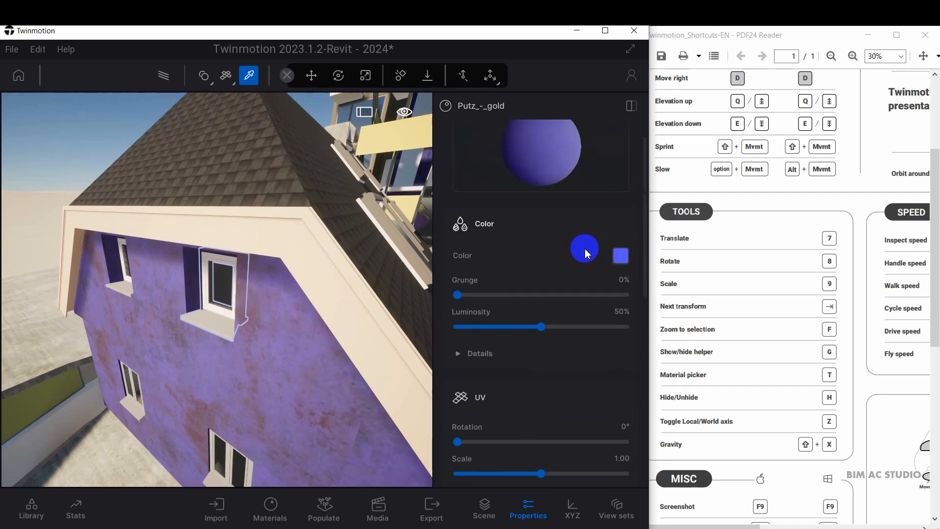
{"action": "scroll", "coordinate": [587, 253], "scroll_direction": "up", "scroll_amount": 1}
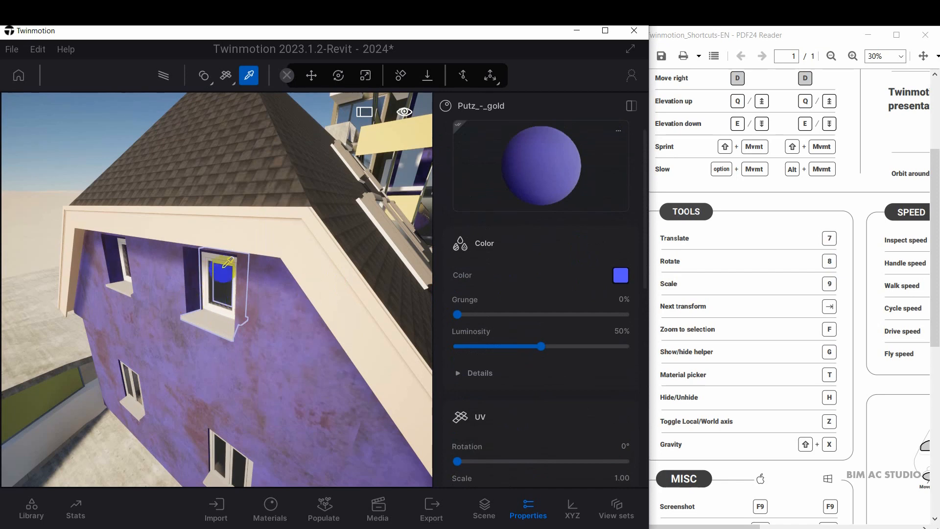
- Undo the wall material's color change, leave the Material picker and close the material properties
{"action": "key", "text": "ctrl+z"}
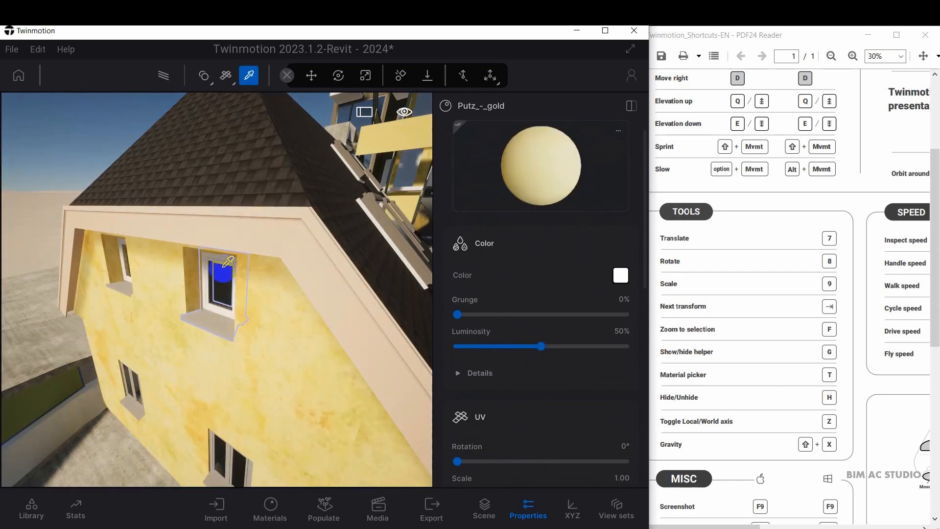
{"action": "key", "text": "t"}
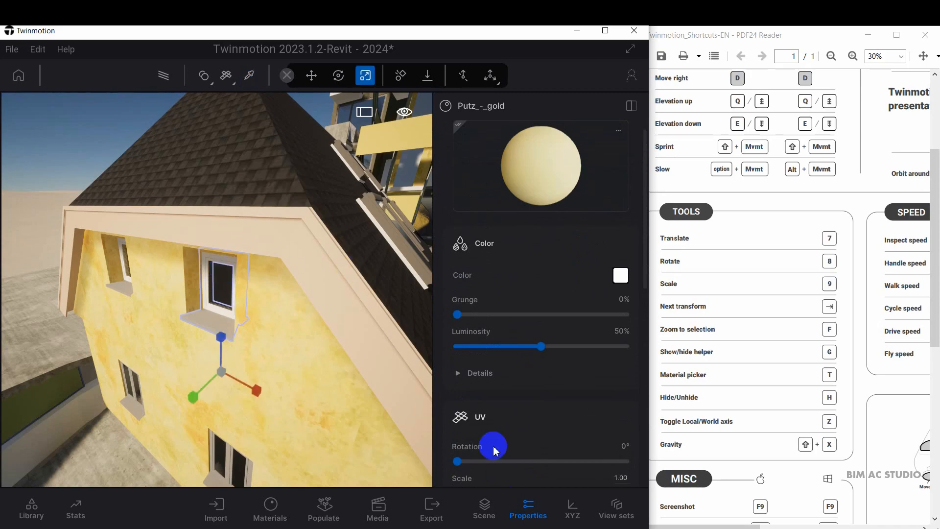
{"action": "left_click", "coordinate": [529, 511]}
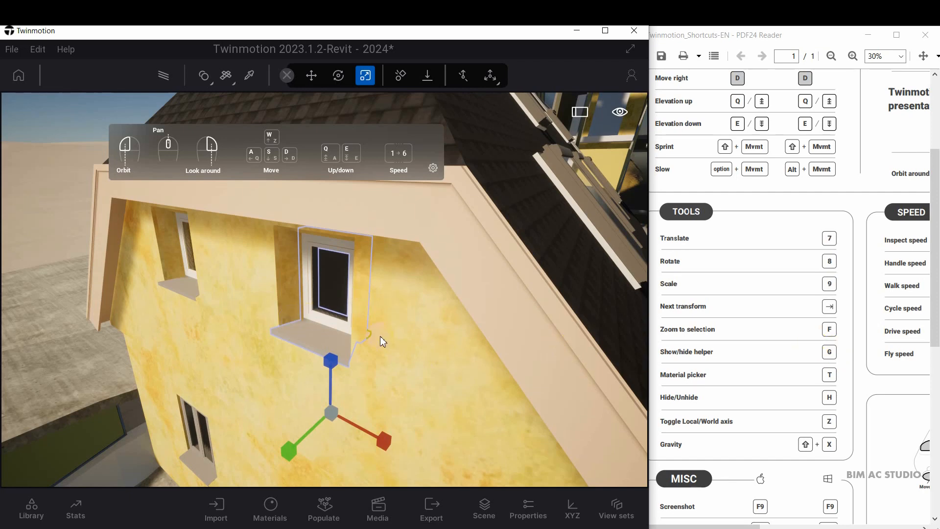
- Hide the selected gable window and unhide it again
{"action": "key", "text": "h"}
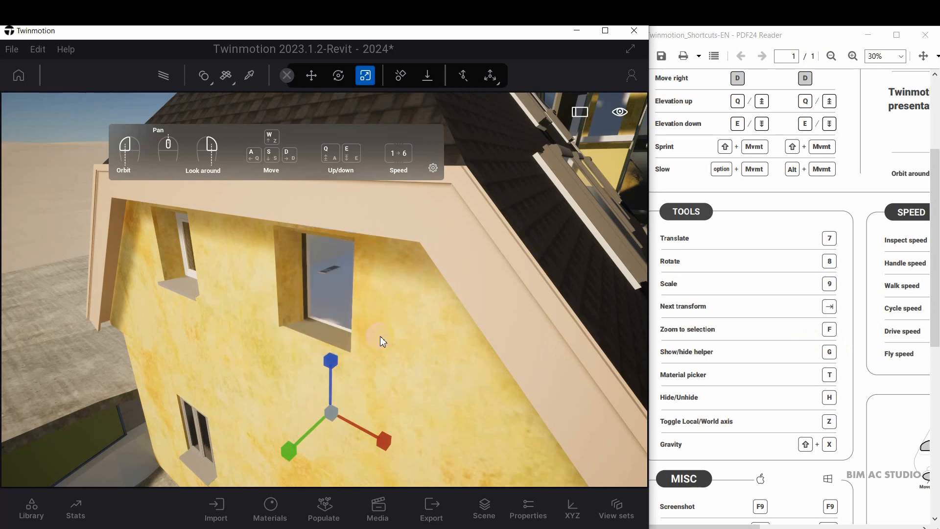
{"action": "left_click", "coordinate": [331, 304]}
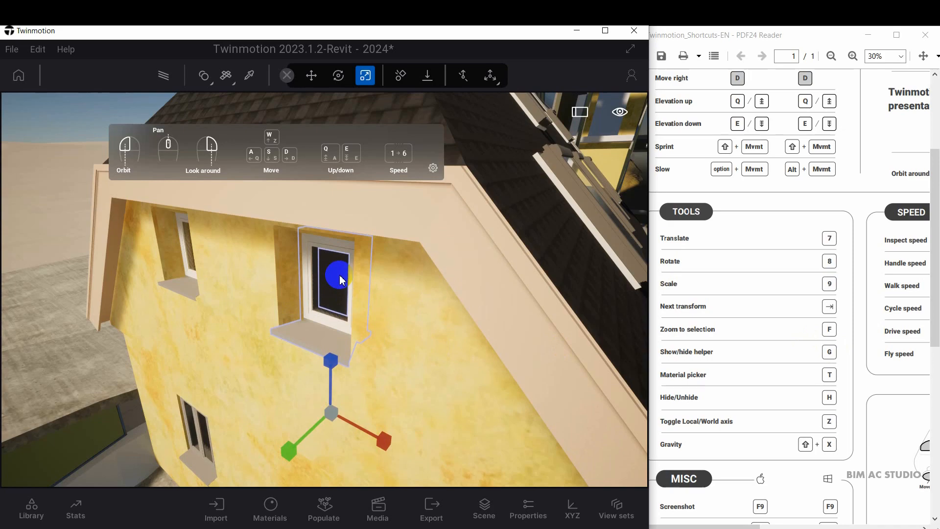
- Browse the library to the Gym category of the Home objects, with the concrete ramp by the house in view
{"action": "scroll", "coordinate": [342, 267], "scroll_direction": "down", "scroll_amount": 6}
{"action": "middle_click_drag", "start_coordinate": [337, 380], "coordinate": [333, 381]}
{"action": "scroll", "coordinate": [291, 437], "scroll_direction": "down", "scroll_amount": 1}
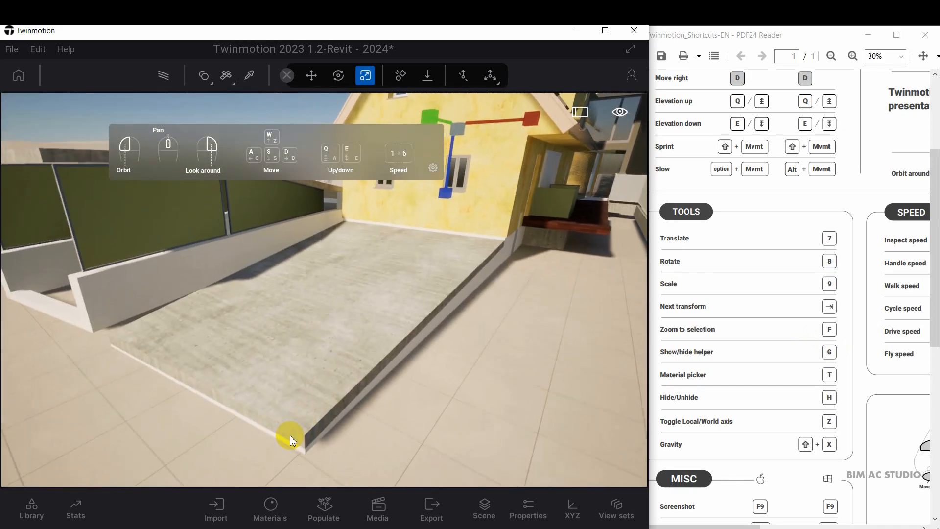
{"action": "left_click", "coordinate": [30, 512]}
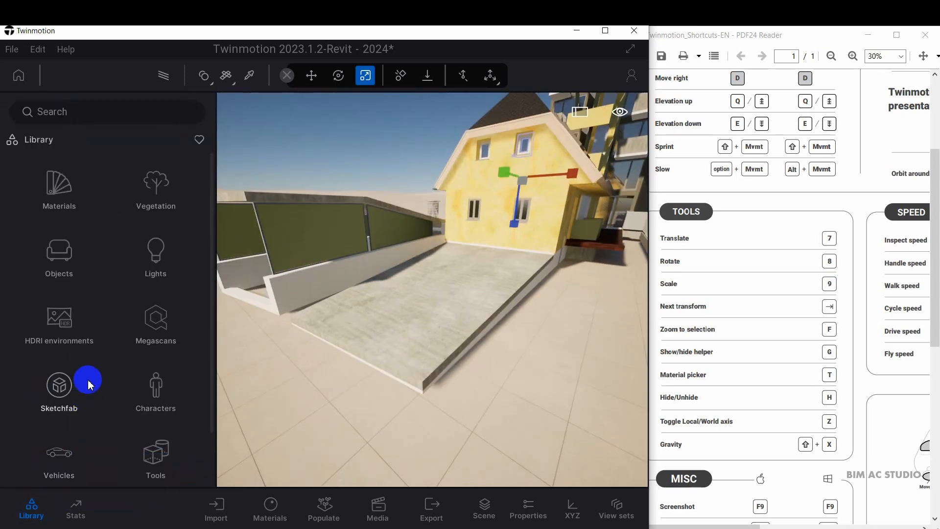
{"action": "left_click", "coordinate": [57, 278]}
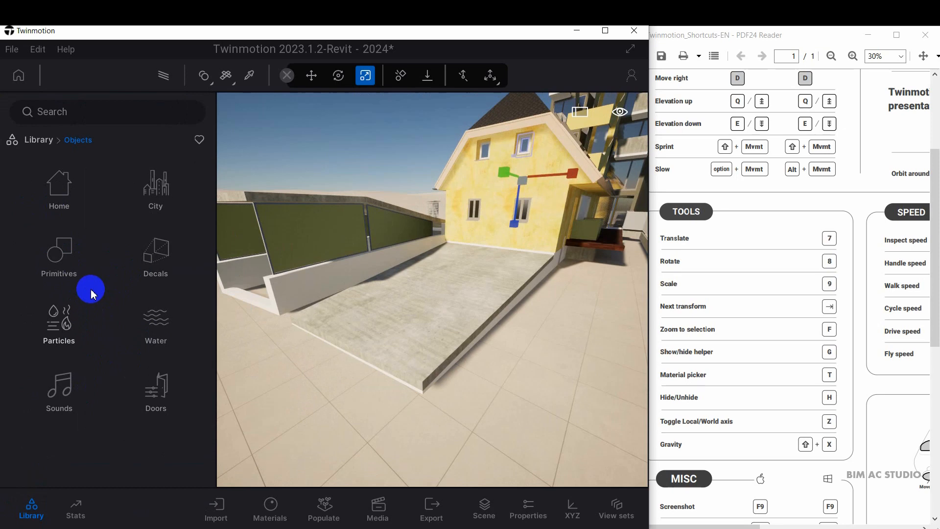
{"action": "left_click", "coordinate": [59, 187]}
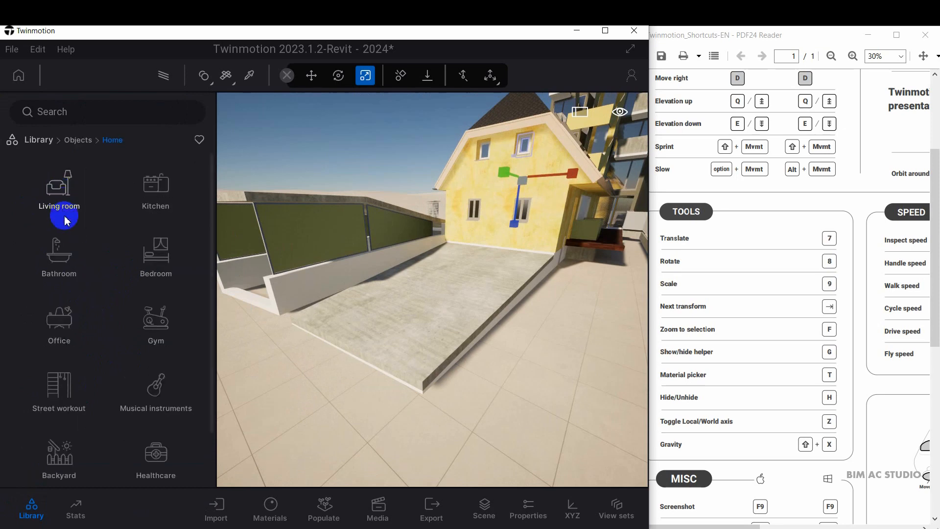
{"action": "left_click", "coordinate": [166, 325]}
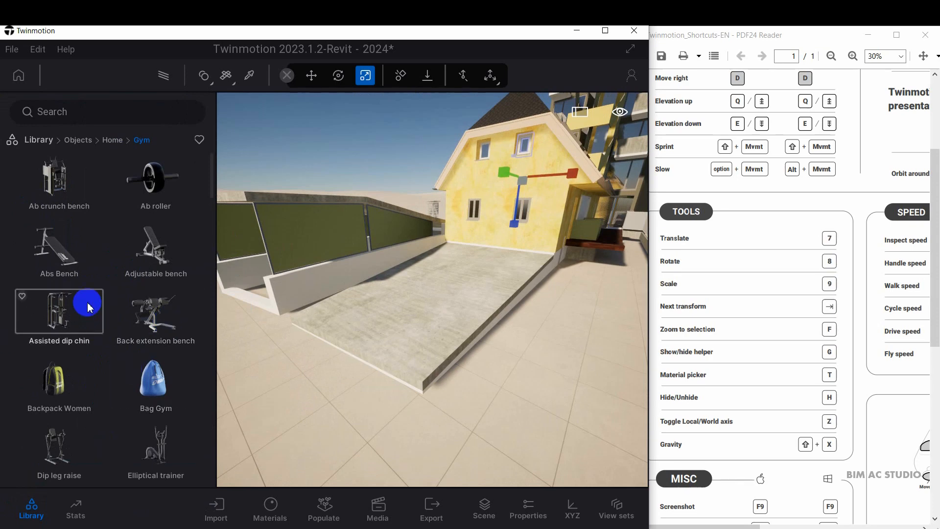
- Place an Abs Bench on the concrete ramp in front of the house, deselect it and close the library
{"action": "scroll", "coordinate": [89, 307], "scroll_direction": "down", "scroll_amount": 1}
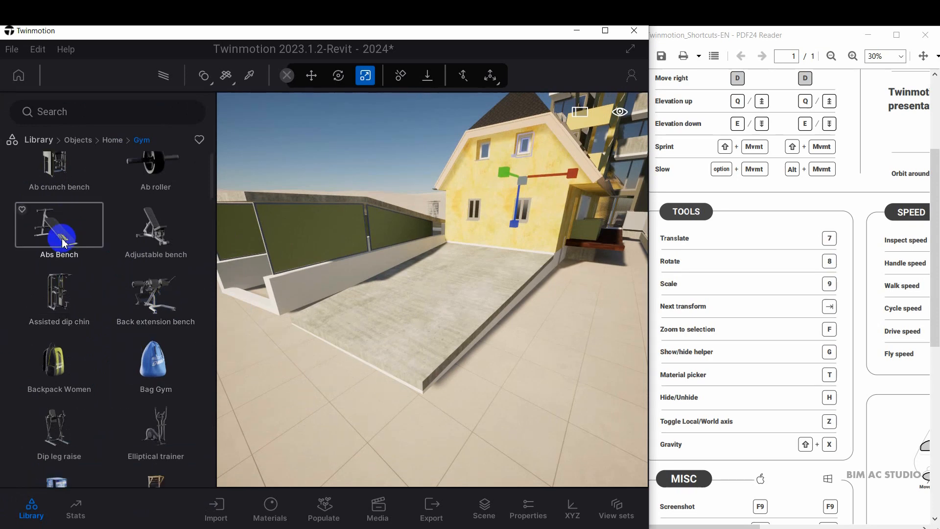
{"action": "scroll", "coordinate": [63, 242], "scroll_direction": "down", "scroll_amount": 3}
{"action": "scroll", "coordinate": [62, 230], "scroll_direction": "up", "scroll_amount": 3}
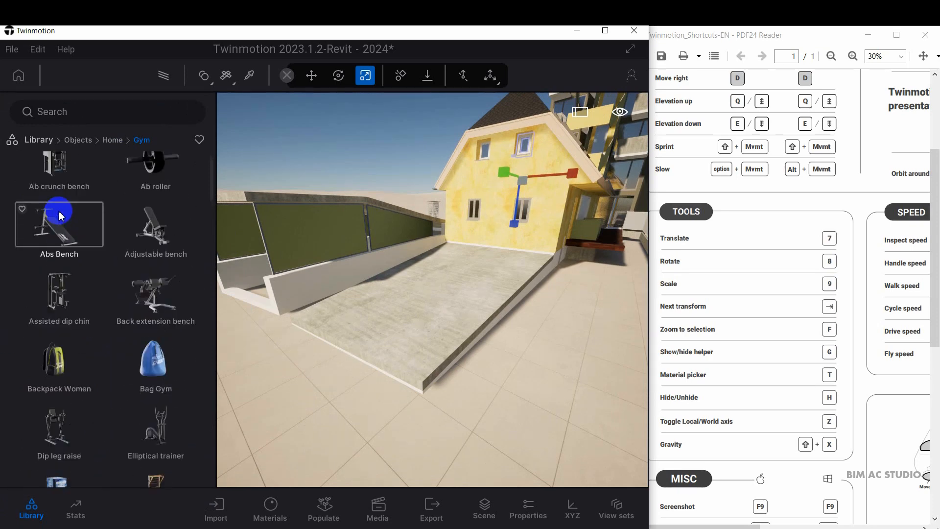
{"action": "left_click_drag", "start_coordinate": [59, 215], "coordinate": [417, 321]}
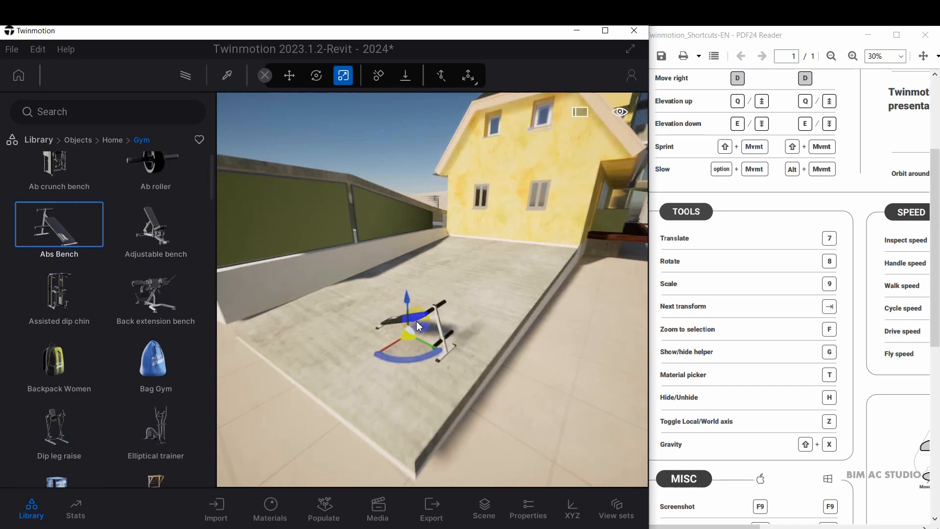
{"action": "scroll", "coordinate": [416, 321], "scroll_direction": "up", "scroll_amount": 3}
{"action": "scroll", "coordinate": [416, 321], "scroll_direction": "down", "scroll_amount": 5}
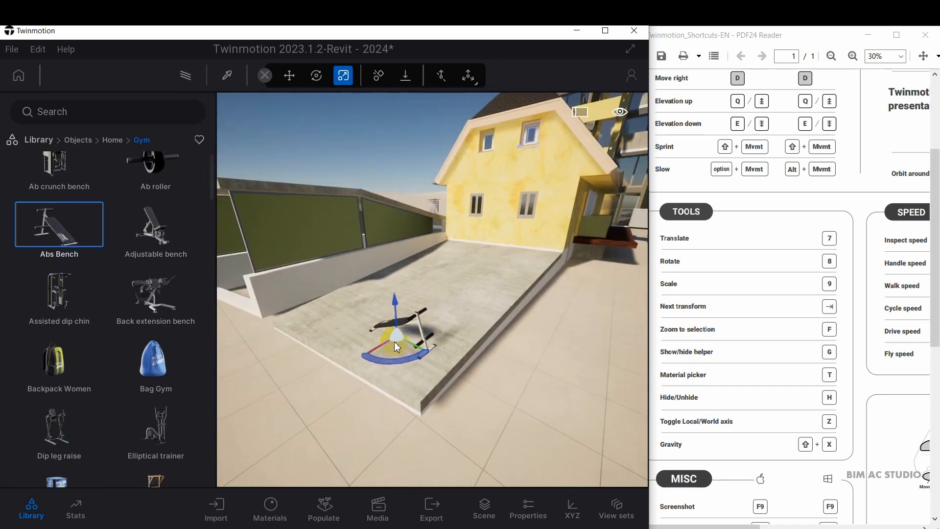
{"action": "left_click", "coordinate": [346, 362]}
{"action": "left_click", "coordinate": [432, 332]}
{"action": "left_click", "coordinate": [402, 300]}
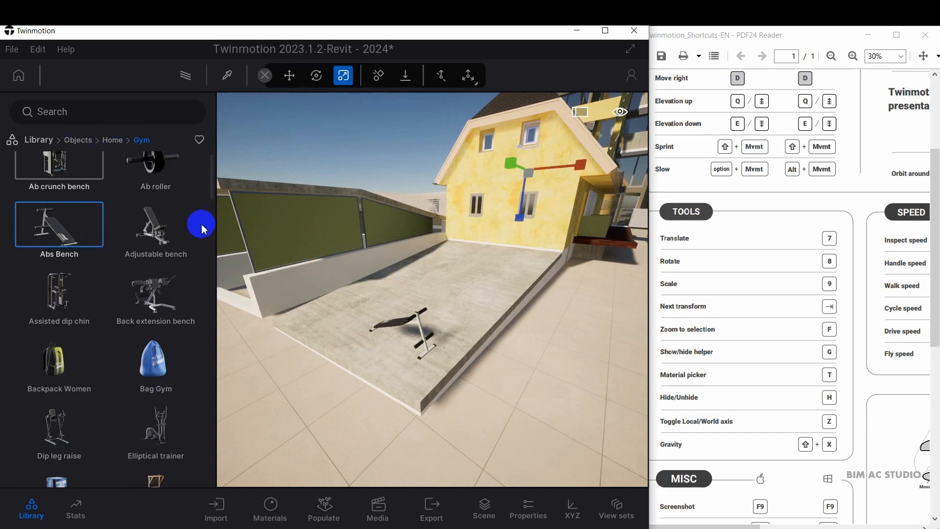
{"action": "left_click", "coordinate": [31, 508]}
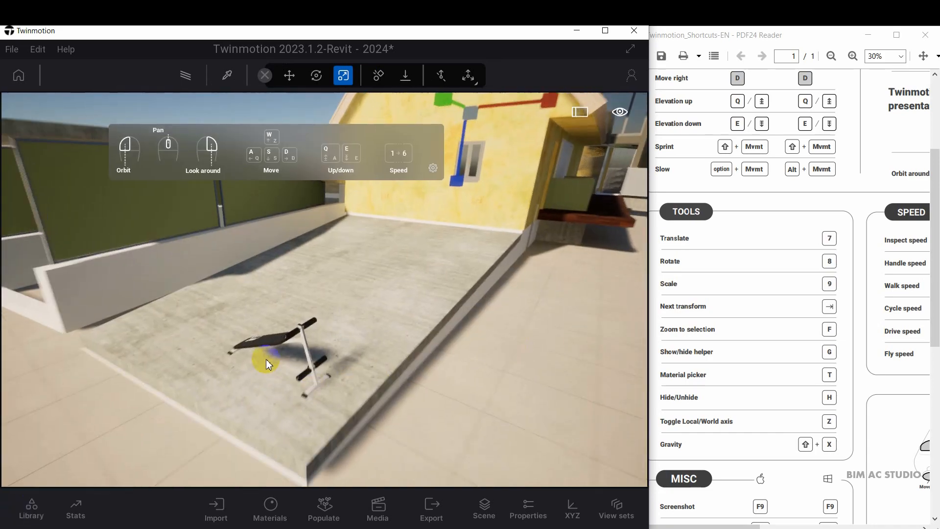
- Select the abs bench and rotate it about its vertical axis so its padded board faces the camera
{"action": "scroll", "coordinate": [266, 359], "scroll_direction": "up", "scroll_amount": 3}
{"action": "middle_click_drag", "start_coordinate": [270, 361], "coordinate": [266, 367]}
{"action": "left_click", "coordinate": [345, 308]}
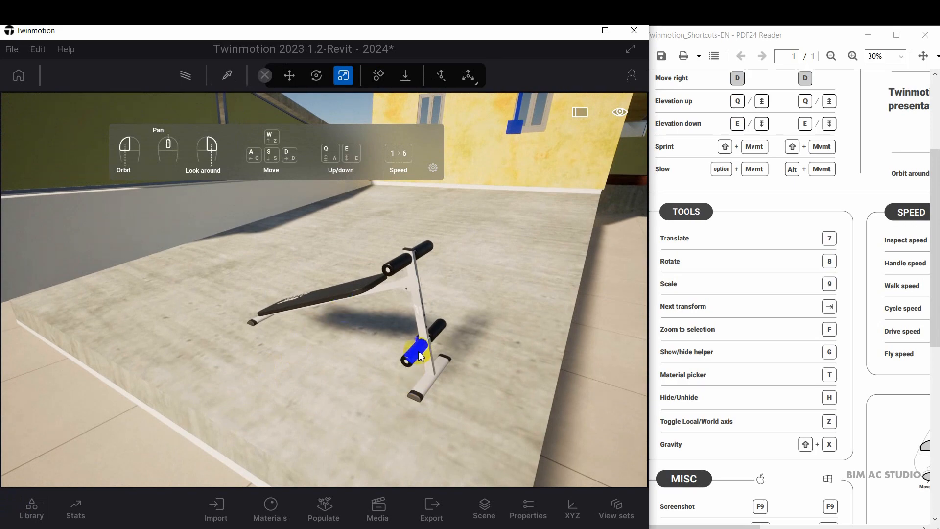
{"action": "left_click", "coordinate": [419, 352]}
{"action": "scroll", "coordinate": [414, 370], "scroll_direction": "up", "scroll_amount": 3}
{"action": "middle_click_drag", "start_coordinate": [424, 386], "coordinate": [427, 388]}
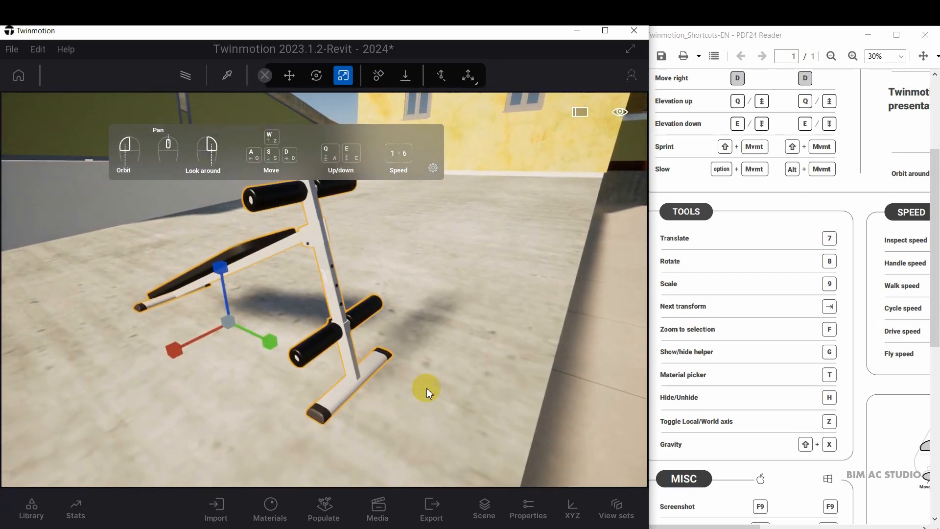
{"action": "left_click", "coordinate": [311, 70]}
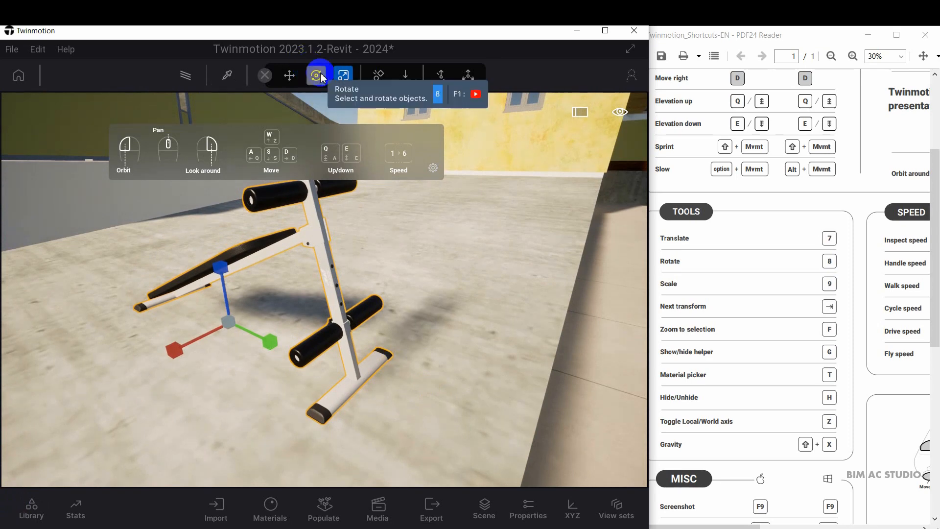
{"action": "left_click_drag", "start_coordinate": [198, 361], "coordinate": [263, 330]}
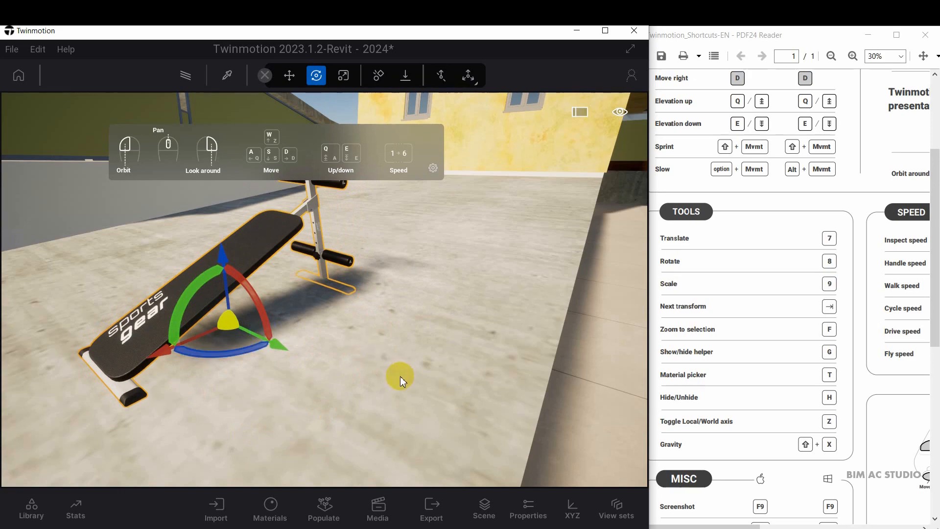
- Orbit around the rotated bench to view it from the ramp's front edge and deselect it
{"action": "left_click_drag", "start_coordinate": [416, 411], "coordinate": [521, 363]}
{"action": "scroll", "coordinate": [509, 352], "scroll_direction": "up", "scroll_amount": 5}
{"action": "scroll", "coordinate": [464, 344], "scroll_direction": "down", "scroll_amount": 5}
{"action": "scroll", "coordinate": [429, 332], "scroll_direction": "down", "scroll_amount": 4}
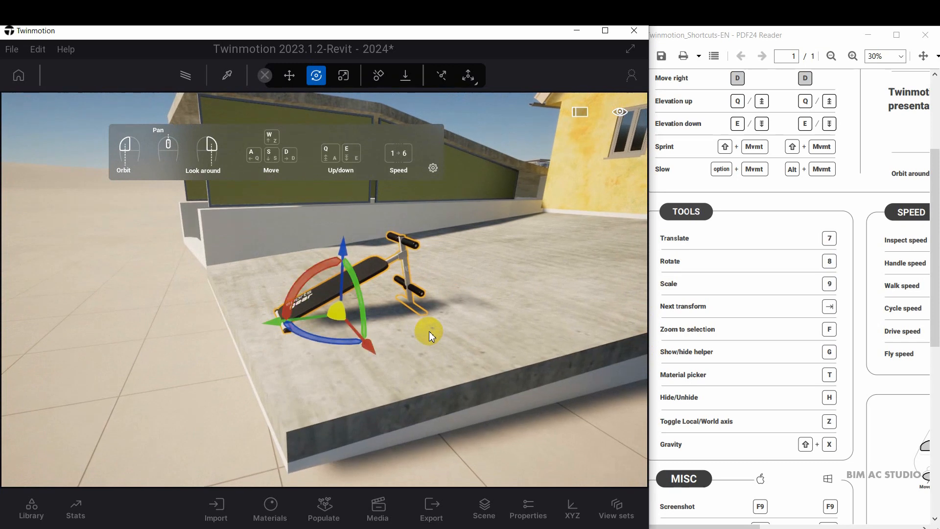
{"action": "left_click", "coordinate": [429, 331]}
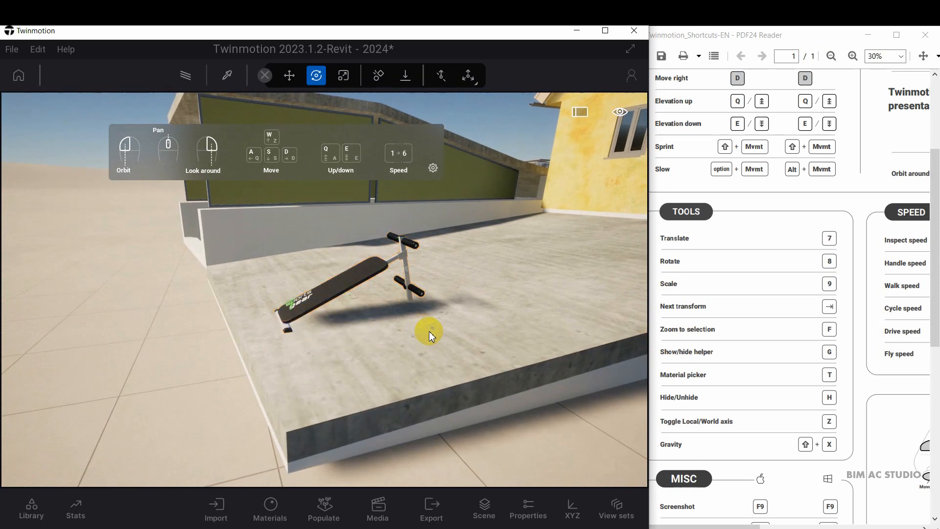
- Undo the bench's last rotation, then rotate it about the vertical axis again using local gizmo axes and deselect it
{"action": "key", "text": "ctrl+z"}
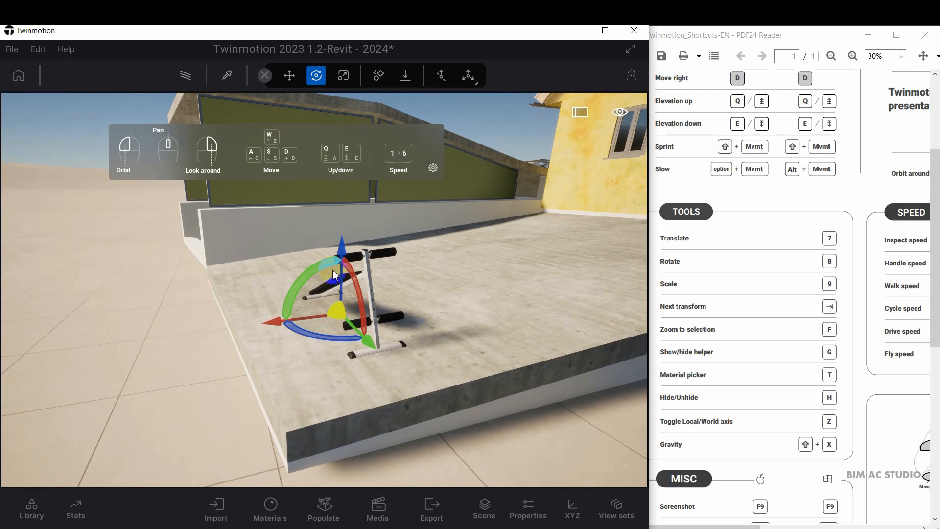
{"action": "left_click", "coordinate": [441, 76]}
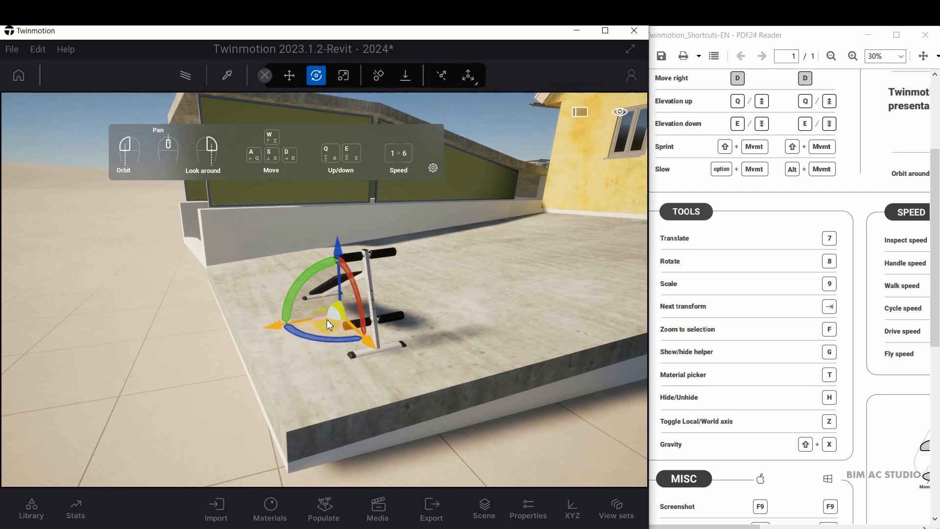
{"action": "left_click_drag", "start_coordinate": [292, 332], "coordinate": [355, 335]}
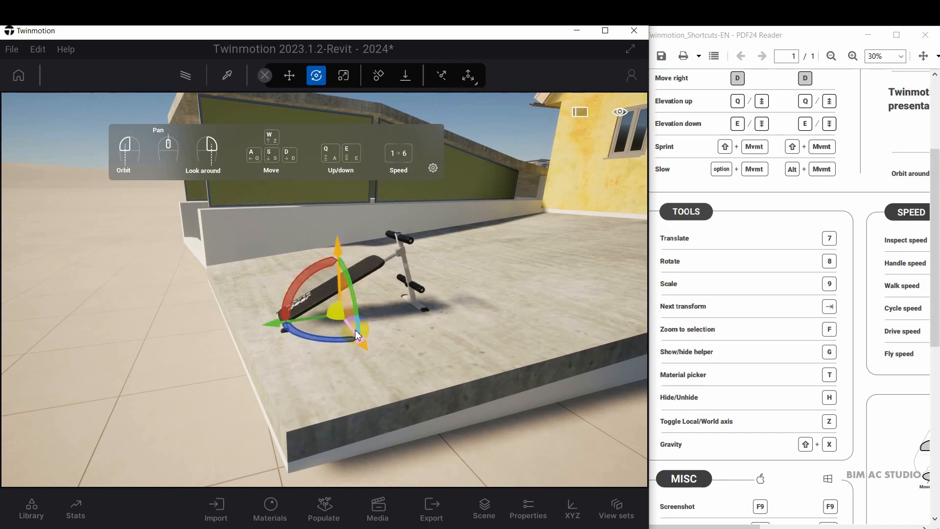
{"action": "left_click", "coordinate": [427, 311]}
- Select the abs bench on the ramp and turn on Pivot Edit for it
{"action": "right_click_drag", "start_coordinate": [428, 310], "coordinate": [473, 326]}
{"action": "key", "text": "q"}
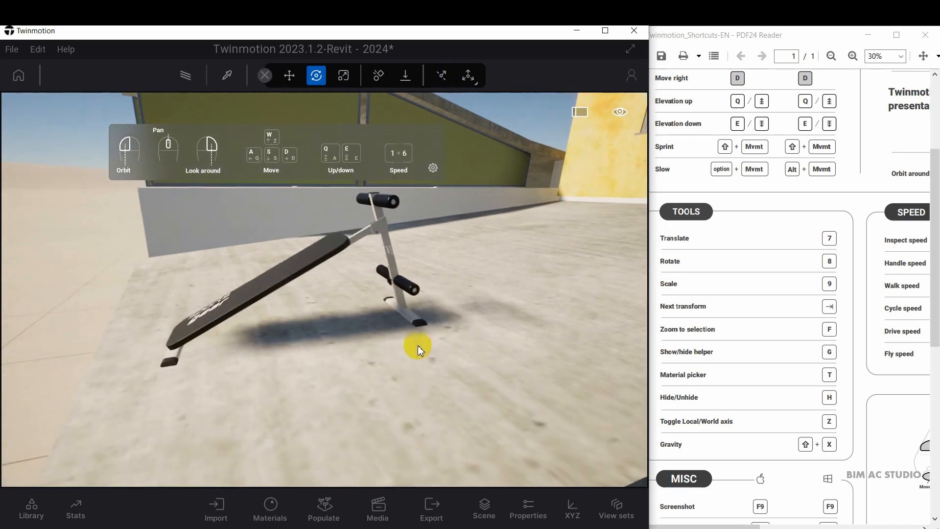
{"action": "key", "text": "s"}
{"action": "right_click_drag", "start_coordinate": [373, 287], "coordinate": [373, 286]}
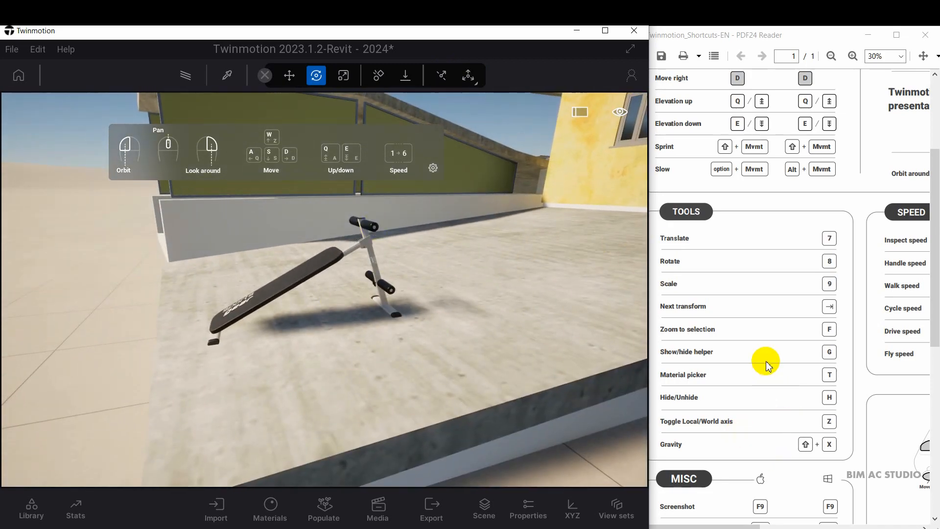
{"action": "left_click", "coordinate": [471, 75]}
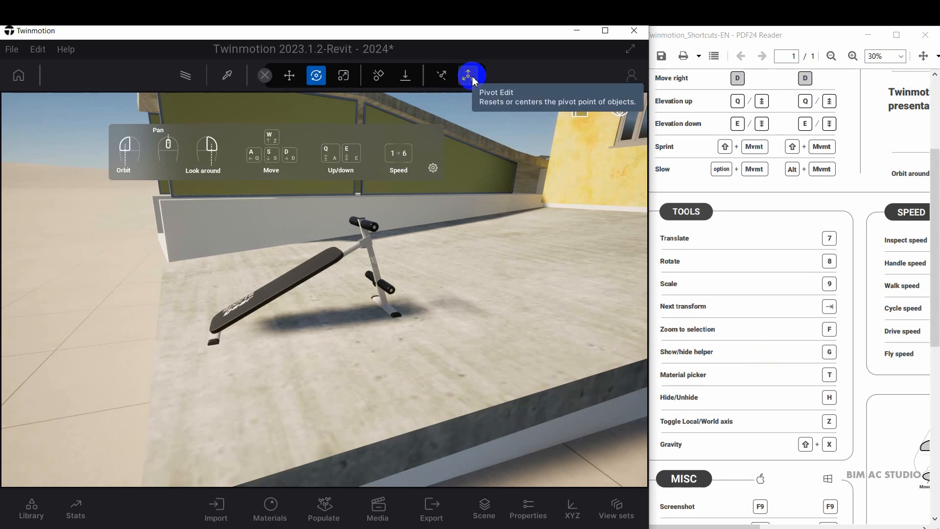
{"action": "left_click", "coordinate": [353, 289]}
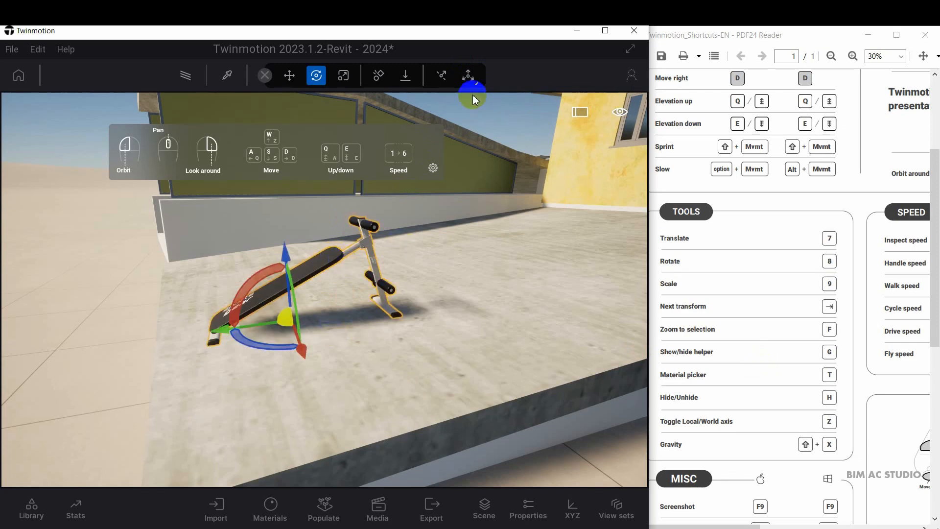
{"action": "left_click", "coordinate": [469, 76]}
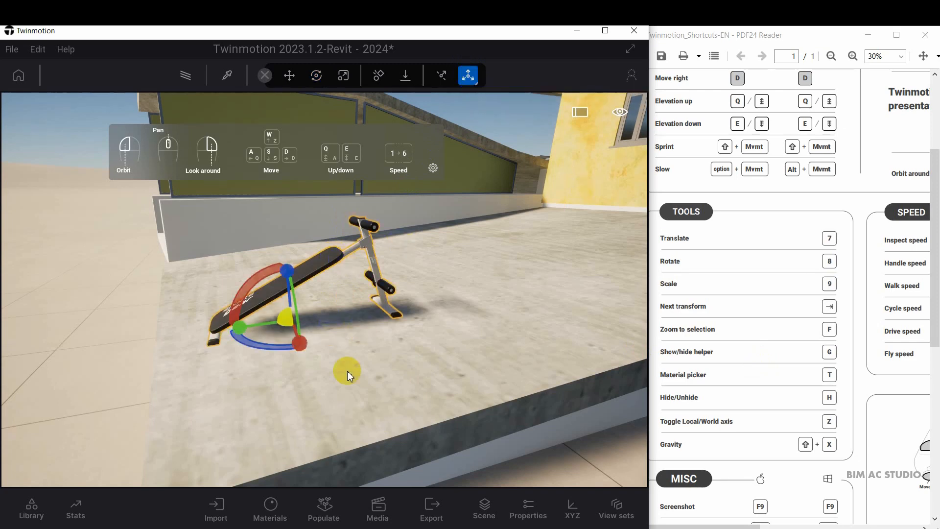
- Move the bench's pivot point off its padded board onto the concrete beside it and deselect the bench
{"action": "mouse_move", "coordinate": [274, 339]}
{"action": "left_mouse_down"}
{"action": "mouse_move", "coordinate": [362, 399]}
{"action": "mouse_move", "coordinate": [402, 404]}
{"action": "mouse_move", "coordinate": [347, 338]}
{"action": "mouse_move", "coordinate": [365, 338]}
{"action": "mouse_move", "coordinate": [271, 340]}
{"action": "left_mouse_up"}
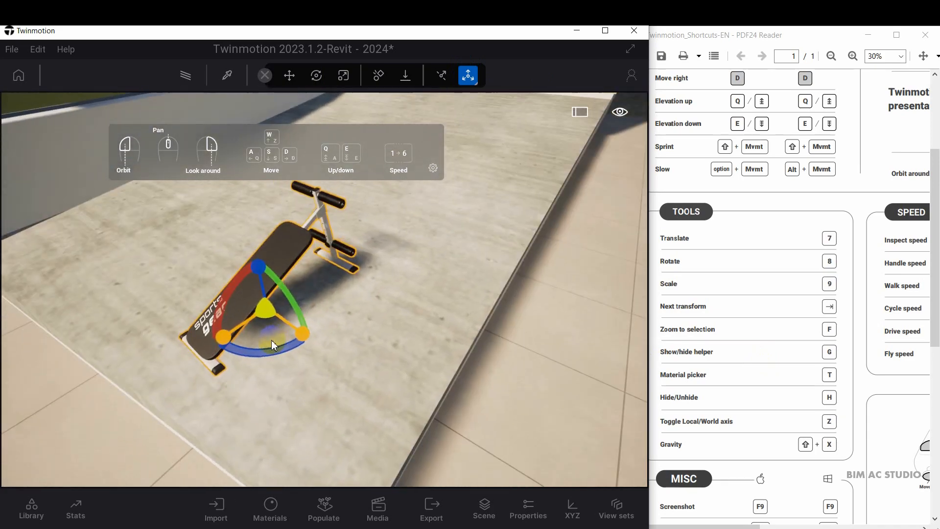
{"action": "left_click_drag", "start_coordinate": [233, 313], "coordinate": [331, 331]}
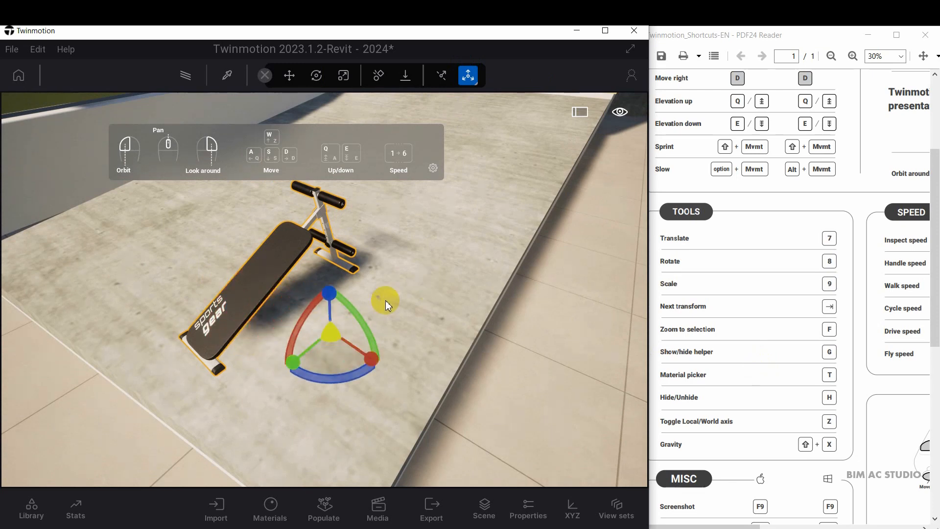
{"action": "key", "text": "Escape"}
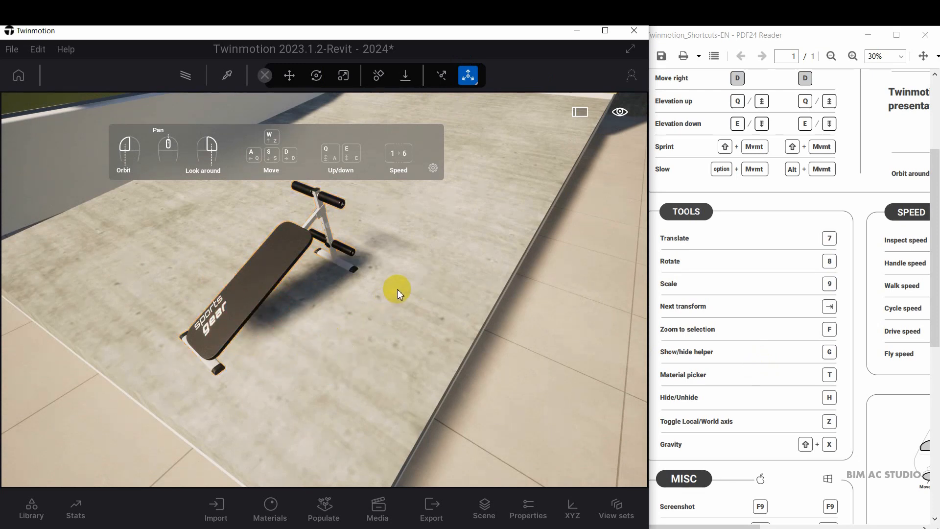
- Reselect the bench, move its pivot point back onto the padded board and deselect it
{"action": "left_click", "coordinate": [309, 236]}
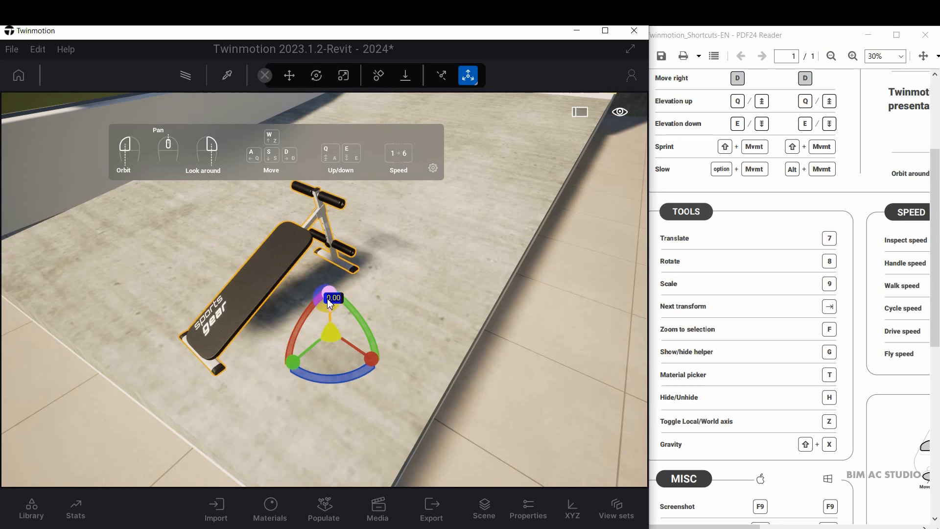
{"action": "left_click_drag", "start_coordinate": [333, 334], "coordinate": [263, 304]}
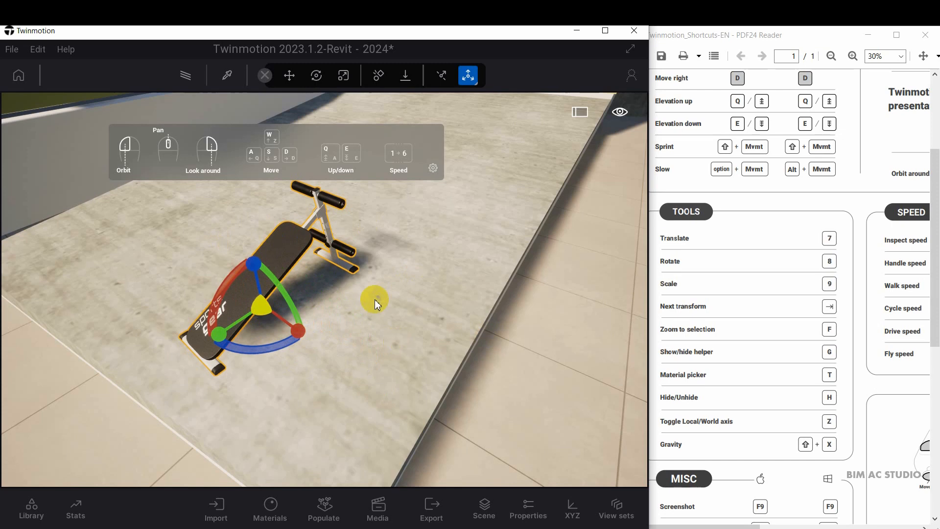
{"action": "left_click", "coordinate": [397, 284]}
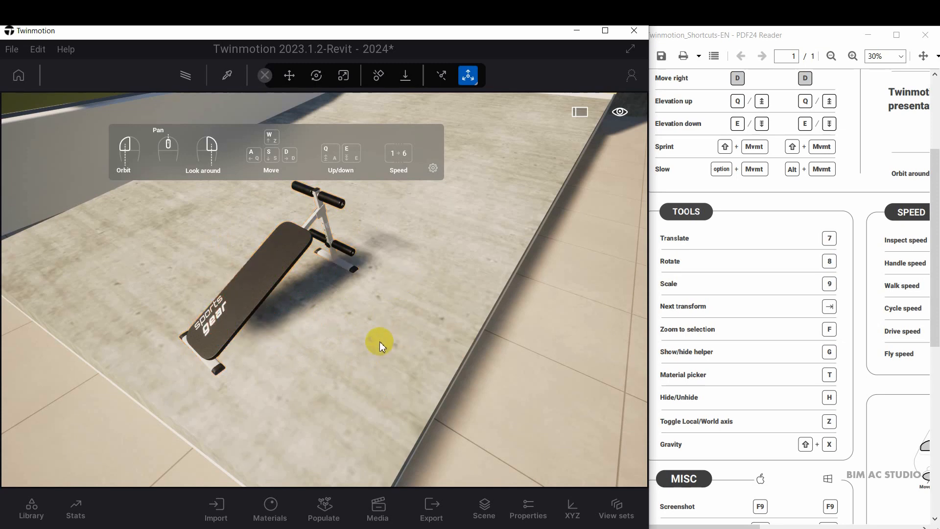
- Bring the shortcut sheet's Speed section into view, examine the bench closely at varying zoom distances and clear the ramp selection
{"action": "left_click_drag", "start_coordinate": [724, 525], "coordinate": [815, 525]}
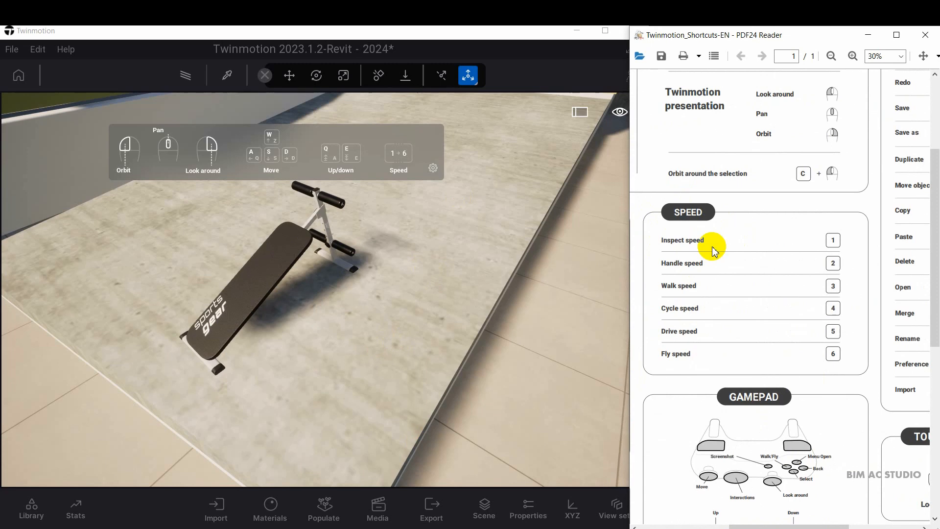
{"action": "left_click", "coordinate": [283, 265]}
{"action": "scroll", "coordinate": [300, 246], "scroll_direction": "up", "scroll_amount": 5}
{"action": "scroll", "coordinate": [297, 296], "scroll_direction": "down", "scroll_amount": 5}
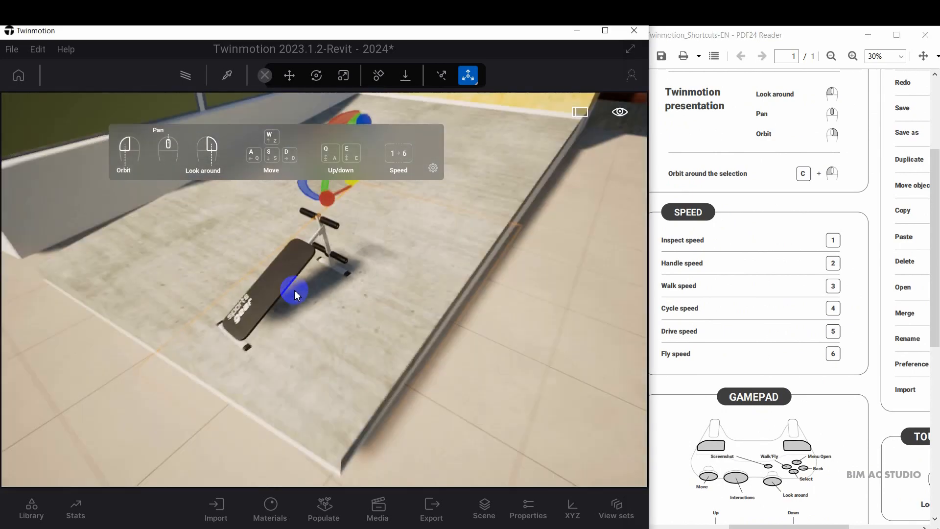
{"action": "scroll", "coordinate": [300, 259], "scroll_direction": "up", "scroll_amount": 4}
{"action": "middle_click_drag", "start_coordinate": [298, 224], "coordinate": [308, 236]}
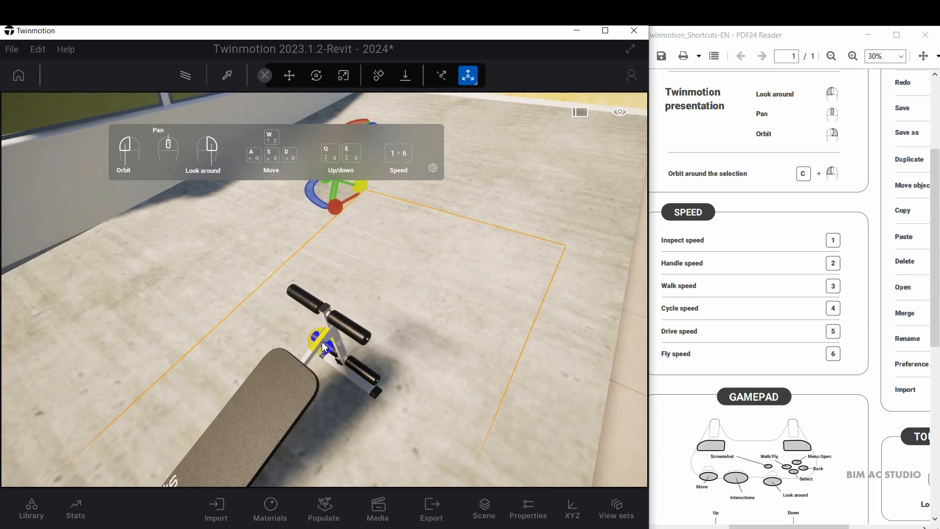
{"action": "scroll", "coordinate": [322, 342], "scroll_direction": "down", "scroll_amount": 1}
{"action": "middle_click_drag", "start_coordinate": [303, 413], "coordinate": [300, 400]}
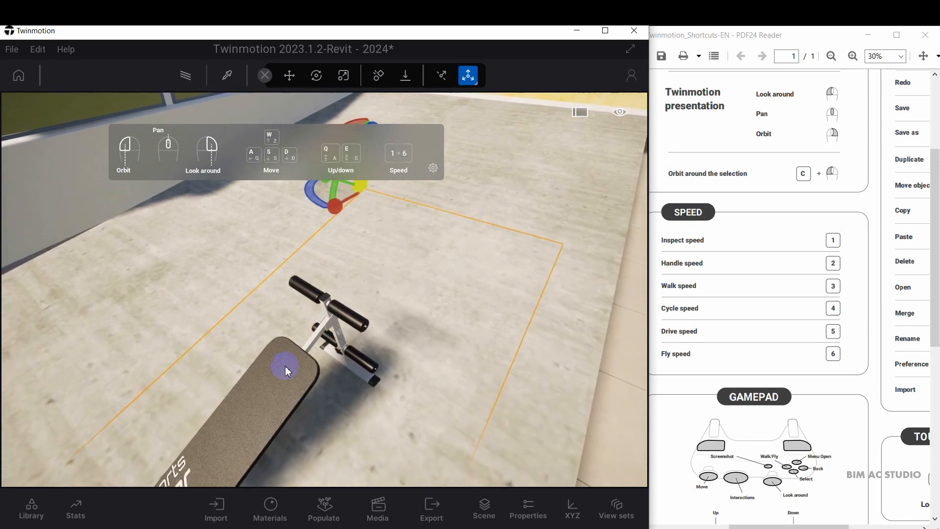
{"action": "scroll", "coordinate": [288, 347], "scroll_direction": "down", "scroll_amount": 3}
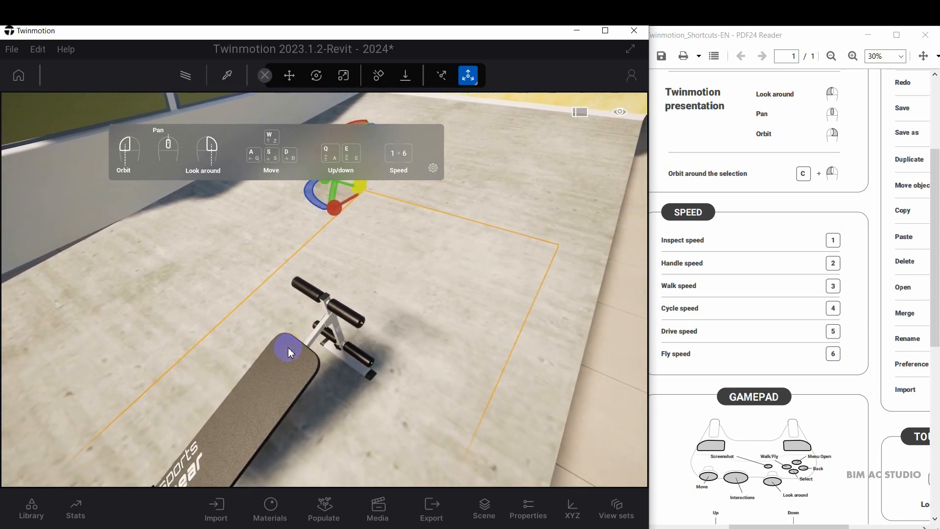
{"action": "scroll", "coordinate": [289, 352], "scroll_direction": "down", "scroll_amount": 5}
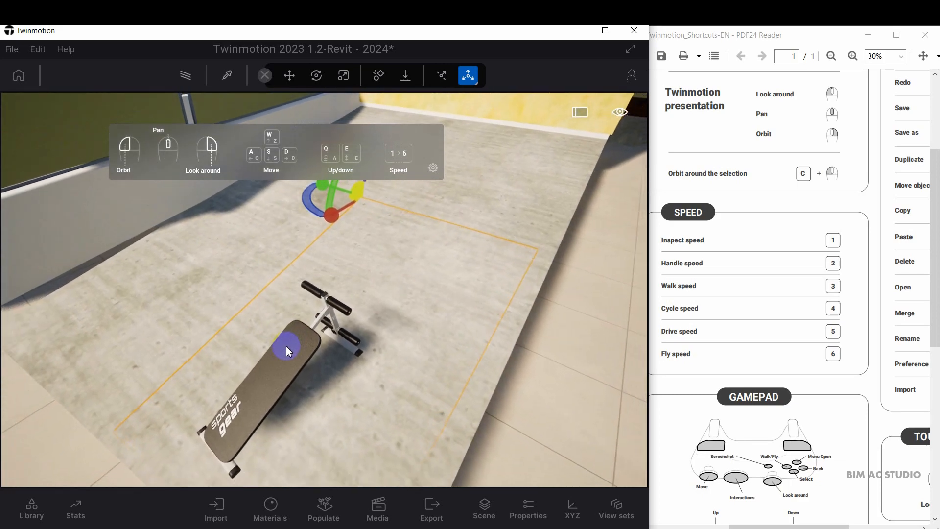
{"action": "left_click_drag", "start_coordinate": [282, 414], "coordinate": [282, 353]}
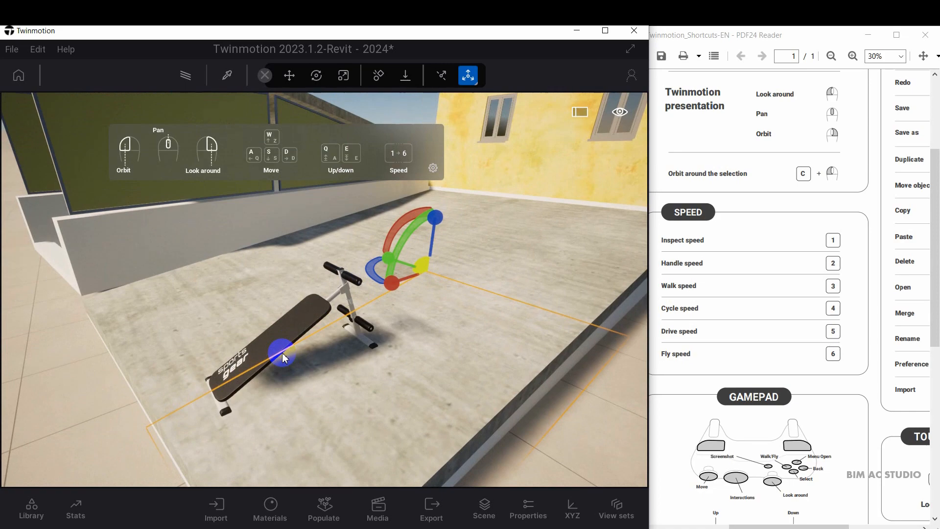
{"action": "left_click", "coordinate": [282, 353]}
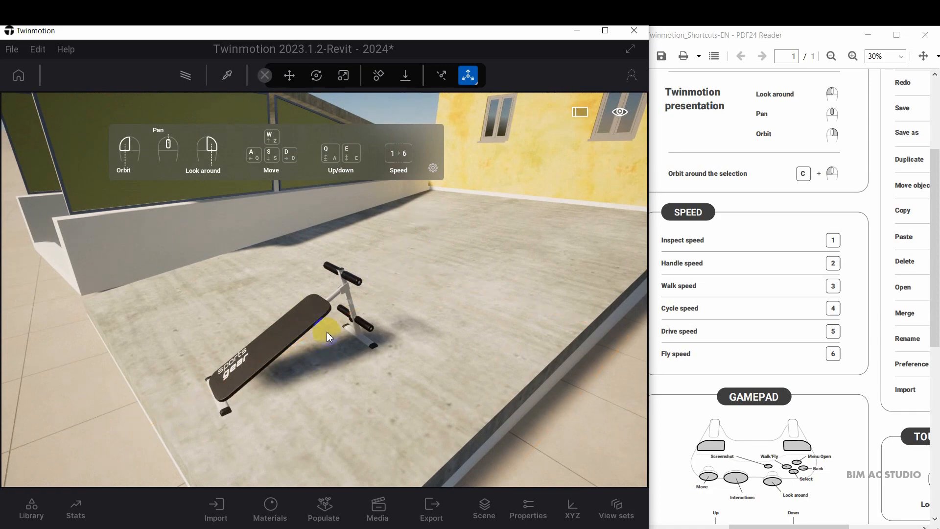
- Examine the ramp, yellow house and tower from progressively farther away, ending with a high view over the whole site
{"action": "scroll", "coordinate": [325, 332], "scroll_direction": "down", "scroll_amount": 5}
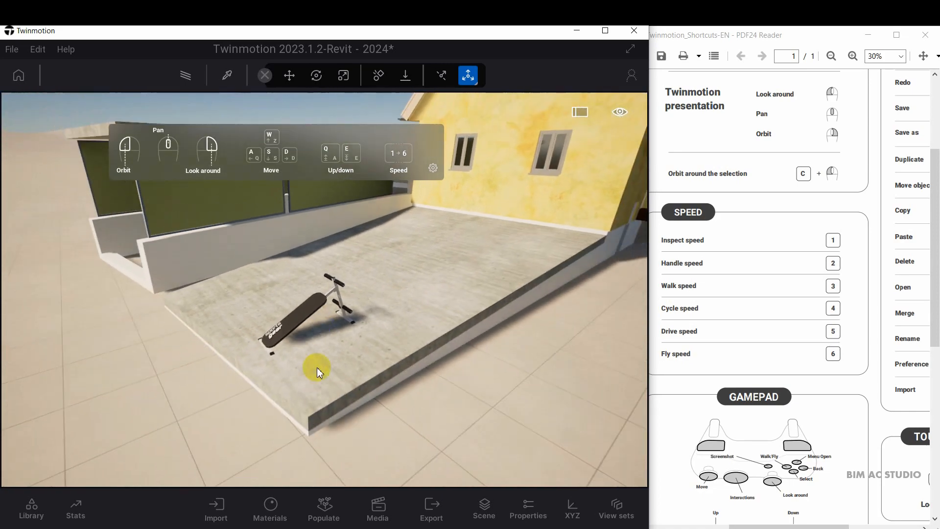
{"action": "left_click_drag", "start_coordinate": [320, 414], "coordinate": [319, 411]}
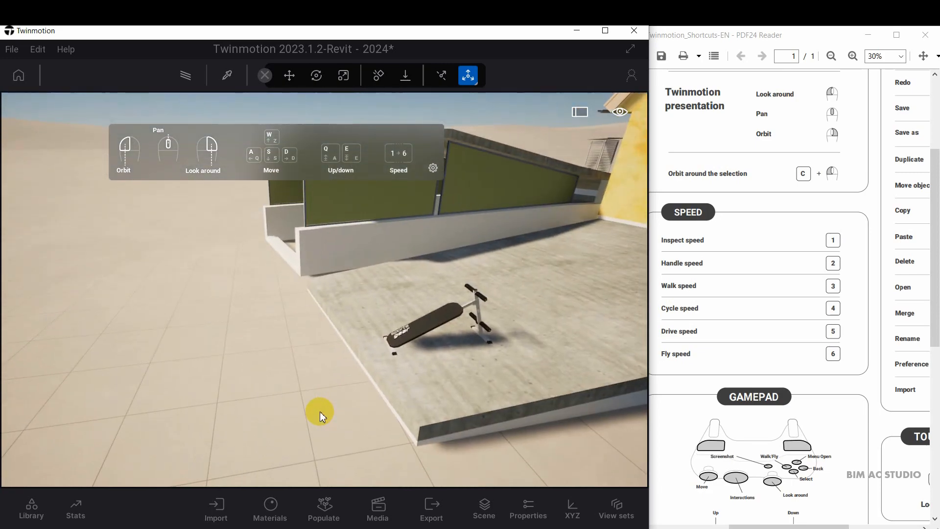
{"action": "scroll", "coordinate": [370, 346], "scroll_direction": "down", "scroll_amount": 5}
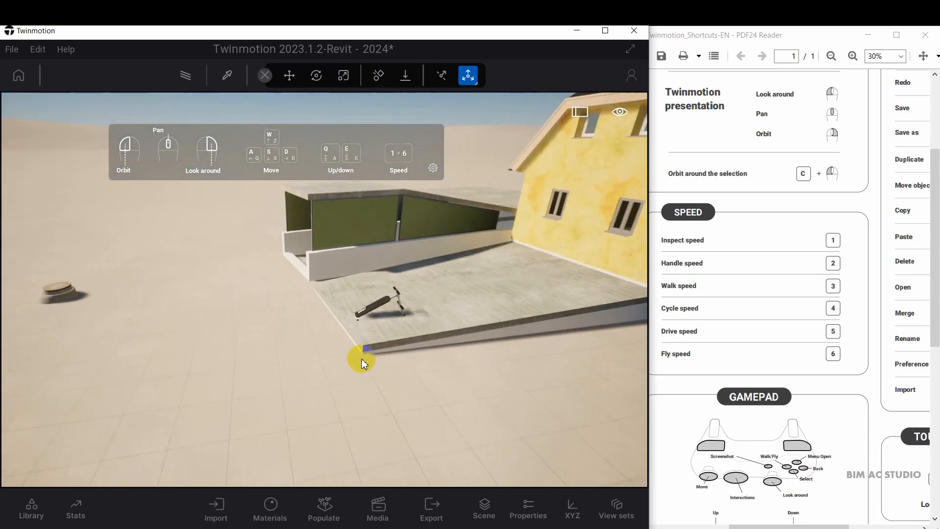
{"action": "scroll", "coordinate": [362, 387], "scroll_direction": "up", "scroll_amount": 3}
{"action": "left_click_drag", "start_coordinate": [363, 389], "coordinate": [363, 389]}
{"action": "scroll", "coordinate": [342, 345], "scroll_direction": "down", "scroll_amount": 8}
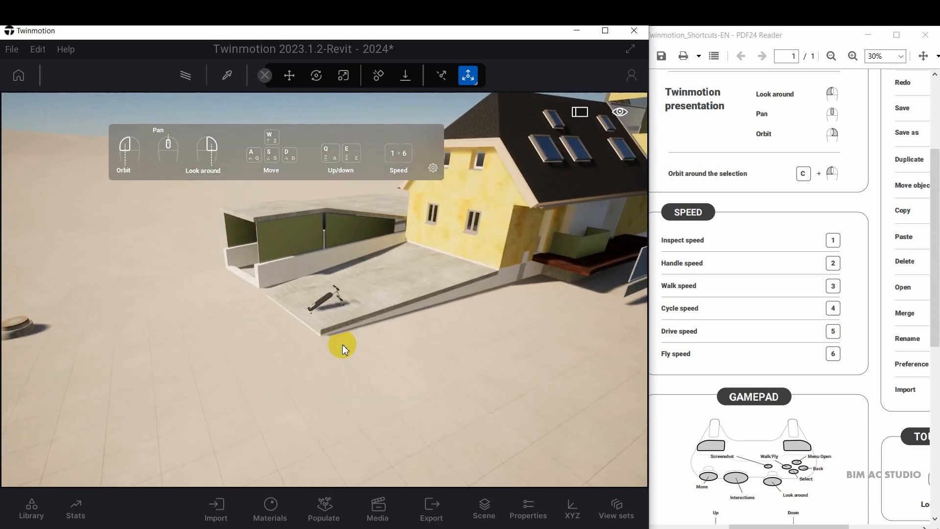
{"action": "scroll", "coordinate": [343, 345], "scroll_direction": "down", "scroll_amount": 6}
{"action": "scroll", "coordinate": [352, 323], "scroll_direction": "up", "scroll_amount": 3}
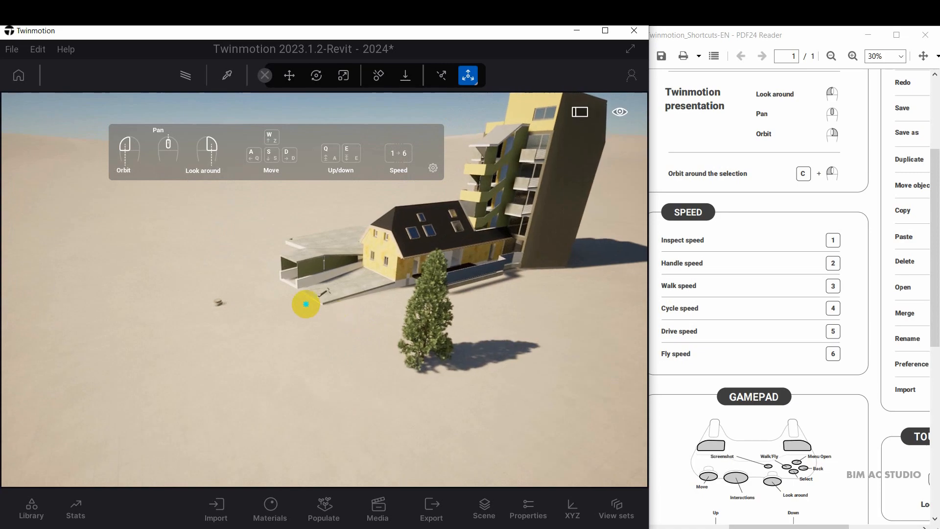
{"action": "middle_click_drag", "start_coordinate": [307, 304], "coordinate": [324, 337]}
{"action": "left_click_drag", "start_coordinate": [315, 289], "coordinate": [310, 290]}
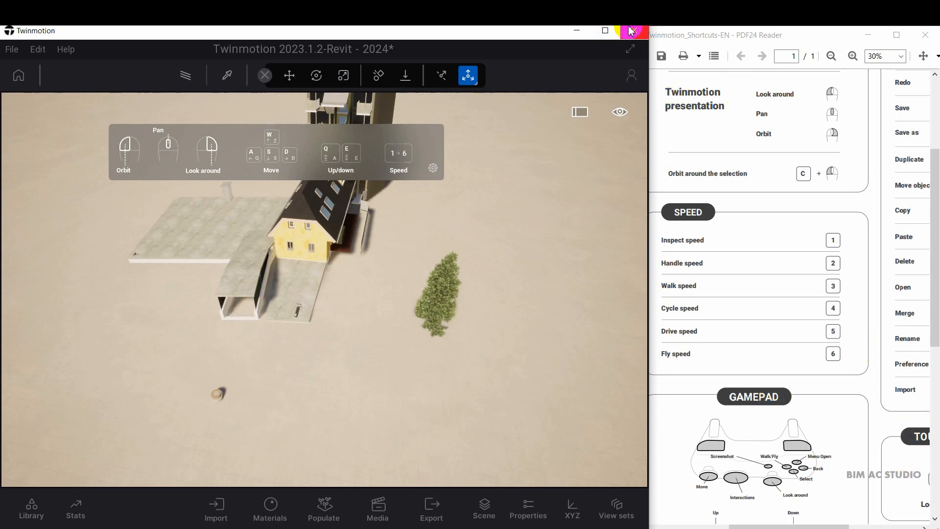
- Maximize the scene window and view the whole site from farther above
{"action": "left_click", "coordinate": [609, 34]}
{"action": "scroll", "coordinate": [463, 356], "scroll_direction": "down", "scroll_amount": 5}
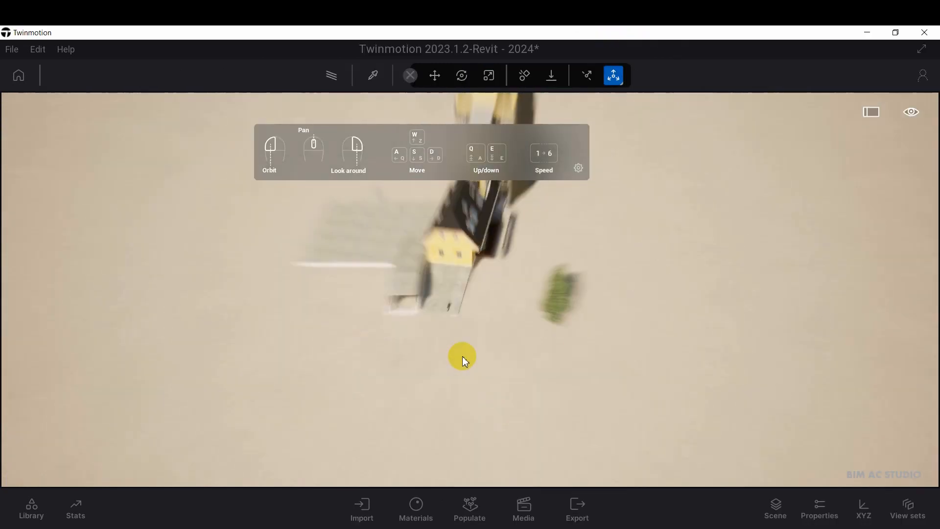